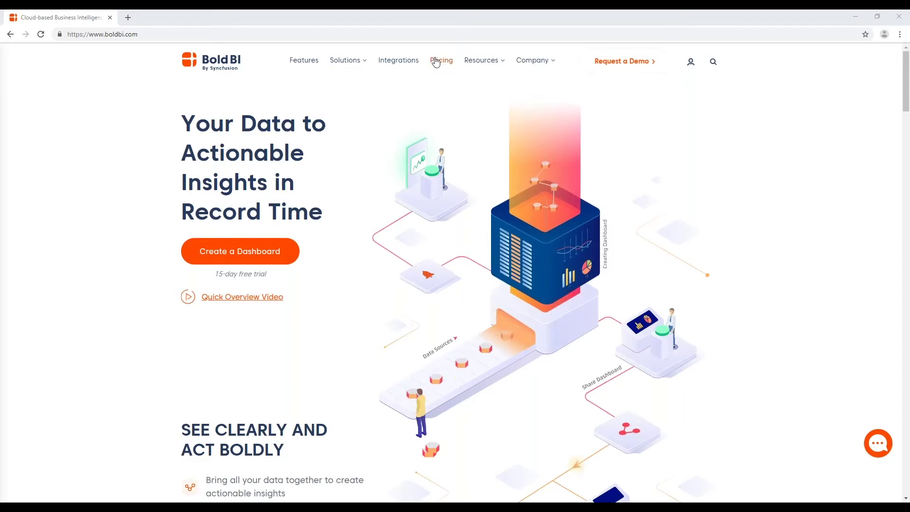
Read through the Bold BI Walk Through page in the online documentation, then close the documentation.
{"action": "mouse_move", "coordinate": [489, 70]}
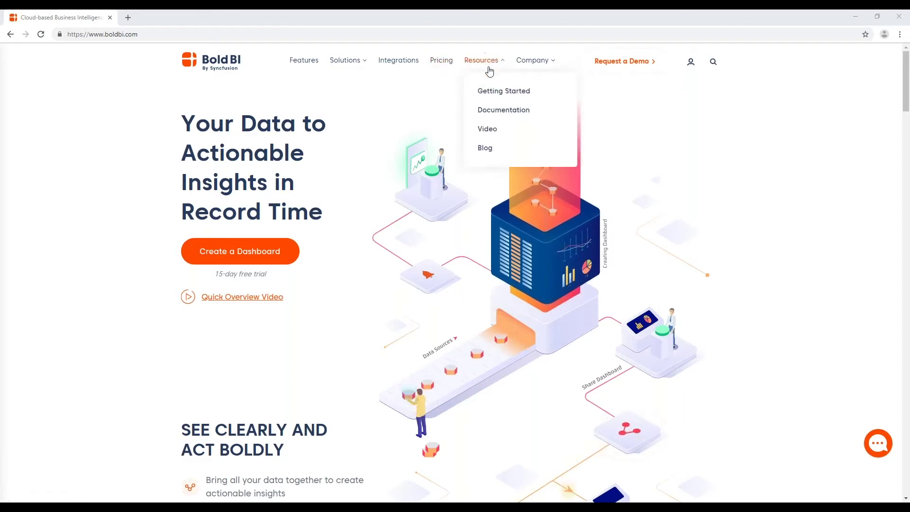
{"action": "left_click", "coordinate": [503, 109]}
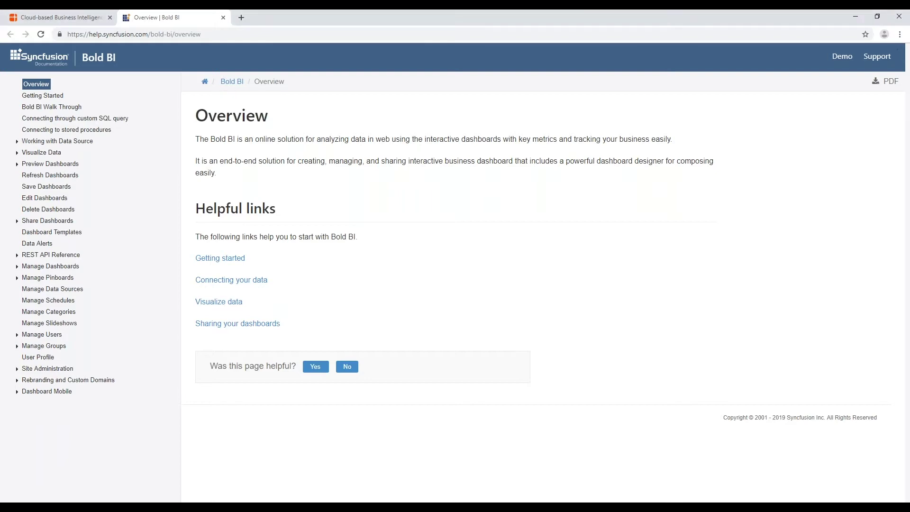
{"action": "left_click", "coordinate": [56, 108]}
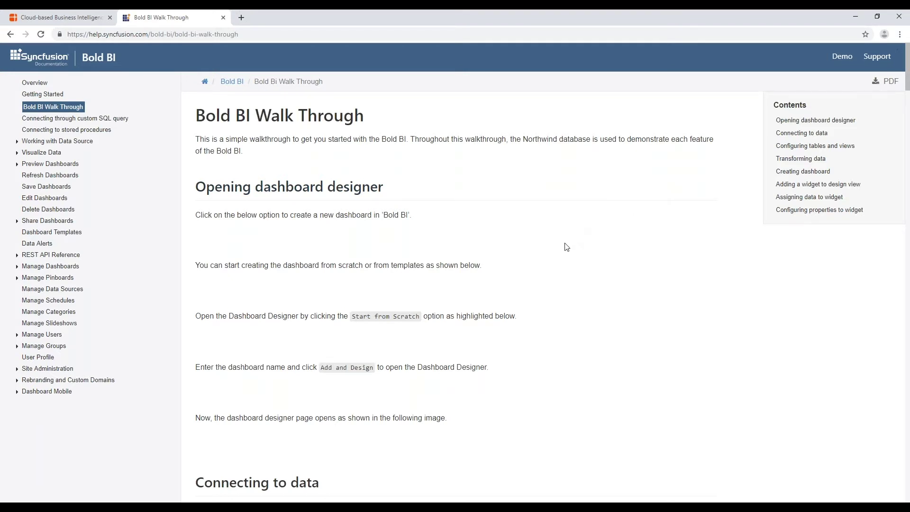
{"action": "scroll", "coordinate": [566, 247], "scroll_direction": "down", "scroll_amount": 12}
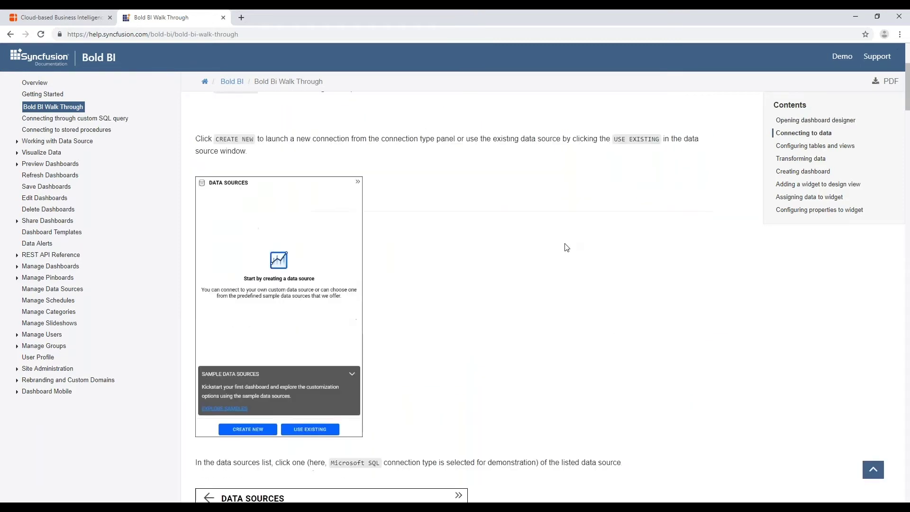
{"action": "scroll", "coordinate": [566, 247], "scroll_direction": "down", "scroll_amount": 10}
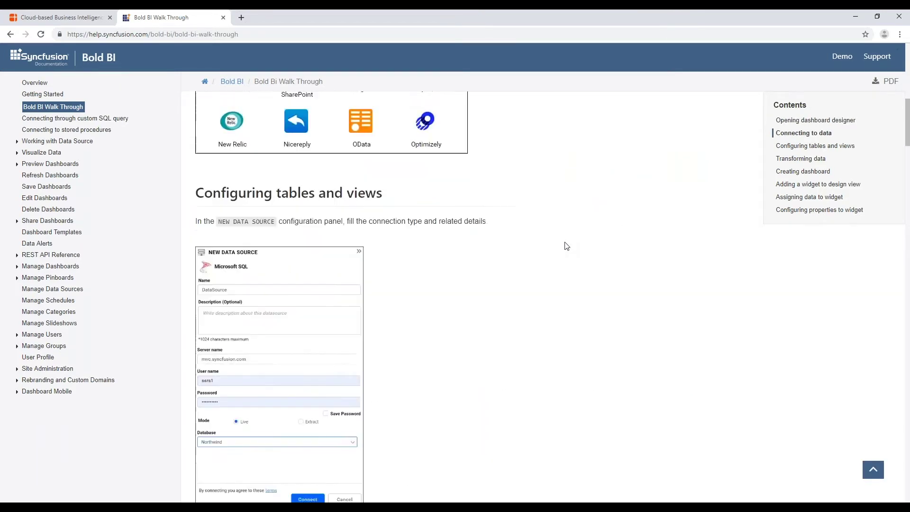
{"action": "scroll", "coordinate": [566, 246], "scroll_direction": "down", "scroll_amount": 5}
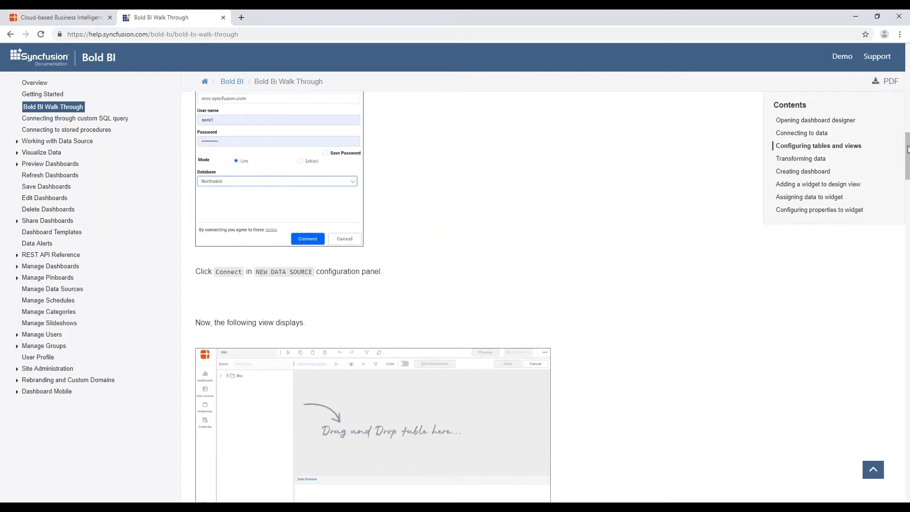
{"action": "scroll", "coordinate": [907, 147], "scroll_direction": "up", "scroll_amount": 2}
{"action": "scroll", "coordinate": [907, 146], "scroll_direction": "up", "scroll_amount": 20}
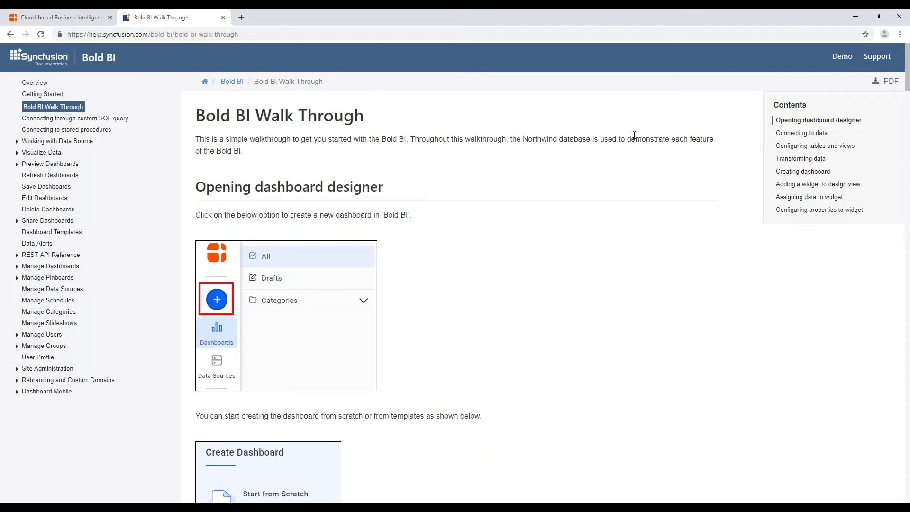
{"action": "middle_click", "coordinate": [177, 13]}
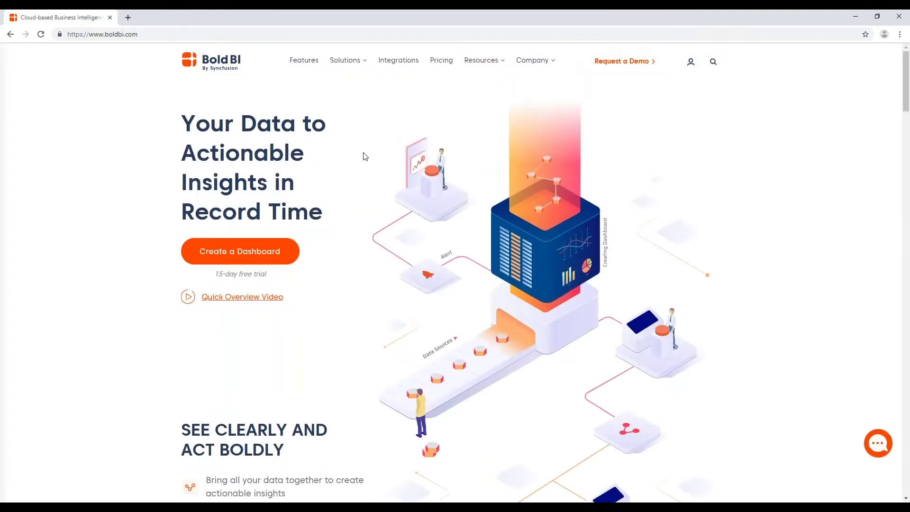
Review the Bold BI pricing plans and the Information Technology solution page with its sample dashboard.
{"action": "left_click", "coordinate": [442, 62]}
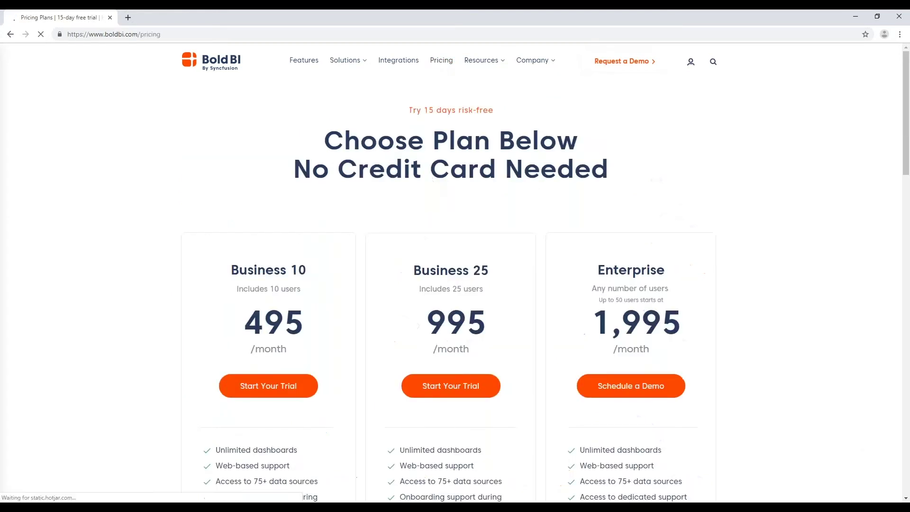
{"action": "scroll", "coordinate": [427, 175], "scroll_direction": "down", "scroll_amount": 1}
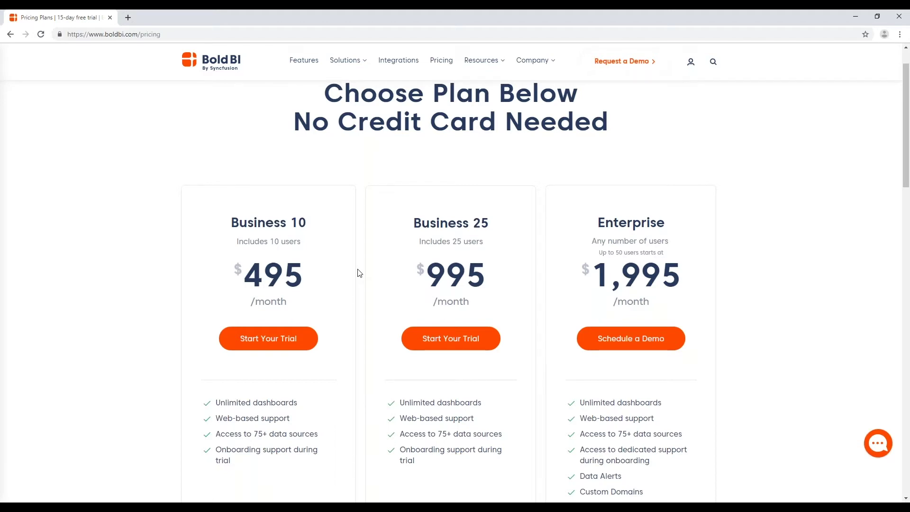
{"action": "left_click", "coordinate": [357, 65]}
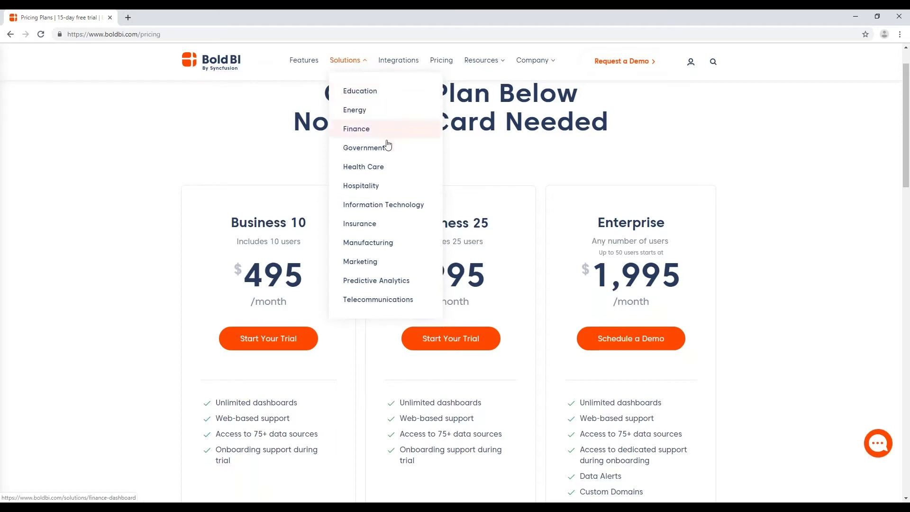
{"action": "left_click", "coordinate": [386, 205]}
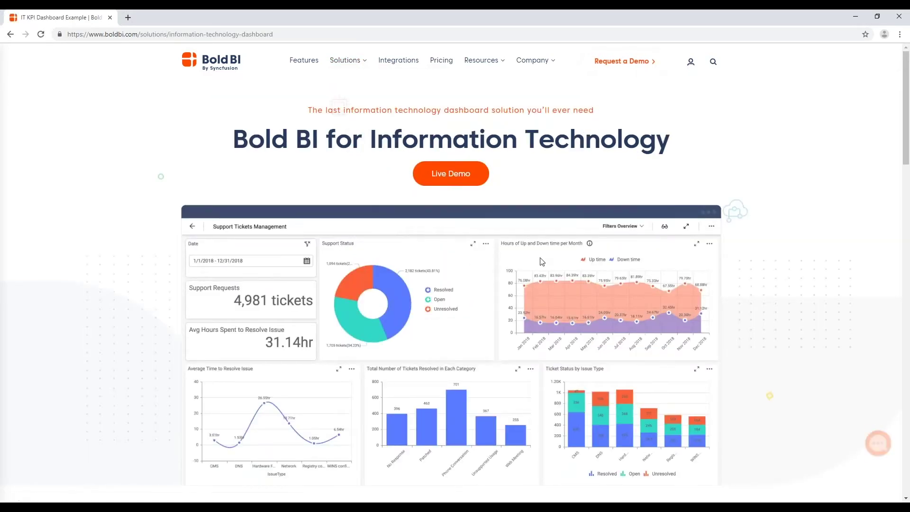
{"action": "scroll", "coordinate": [540, 259], "scroll_direction": "down", "scroll_amount": 1}
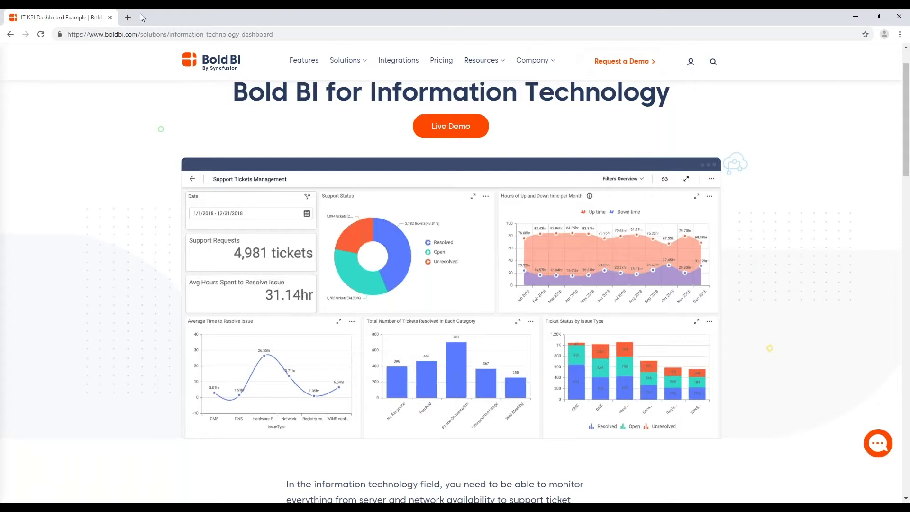
Open the middle site in the account's list of Bold BI sites and check its user profile options.
{"action": "left_click", "coordinate": [690, 63]}
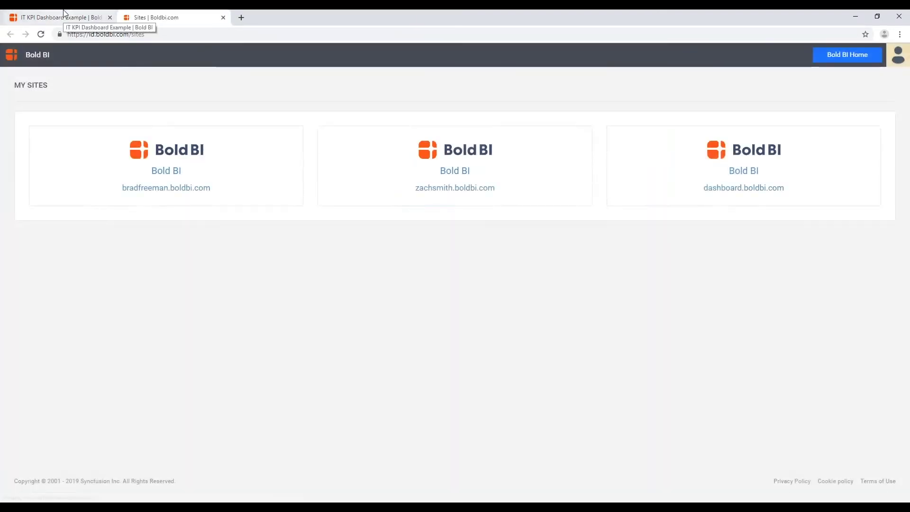
{"action": "left_click", "coordinate": [480, 182]}
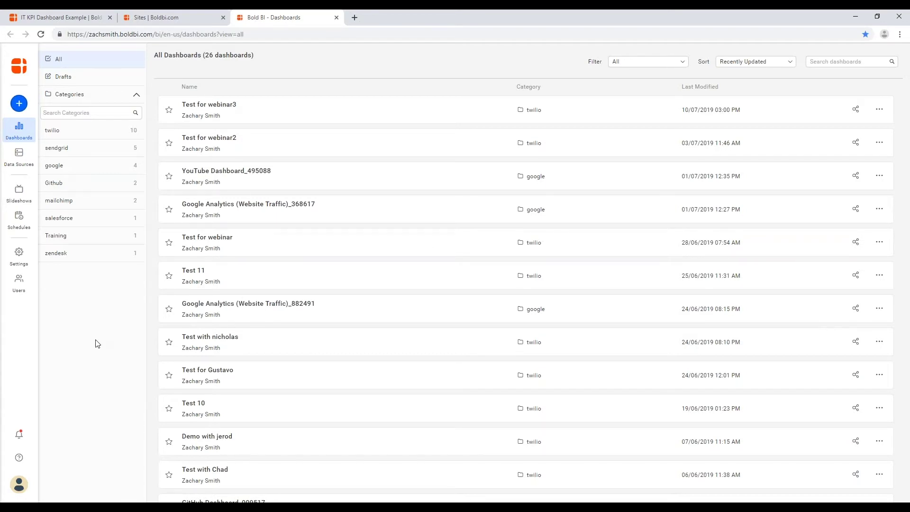
{"action": "left_click", "coordinate": [19, 483]}
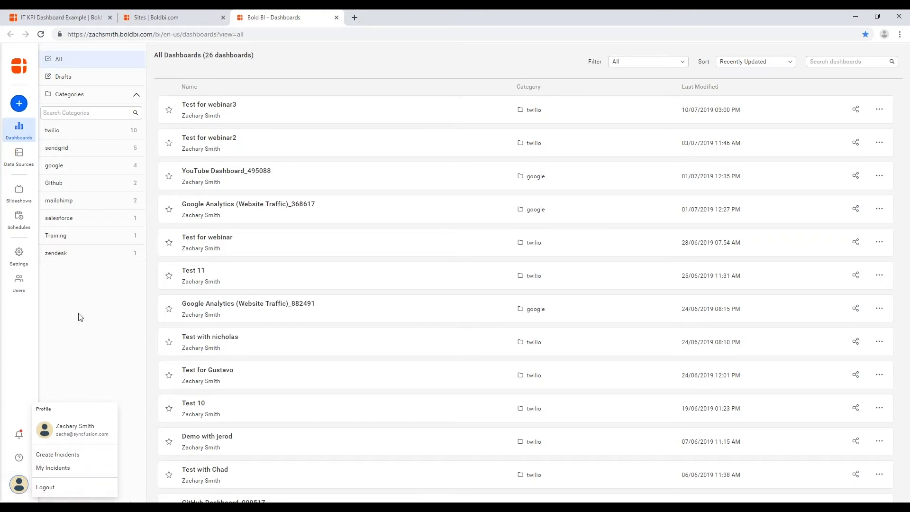
{"action": "left_click", "coordinate": [21, 339]}
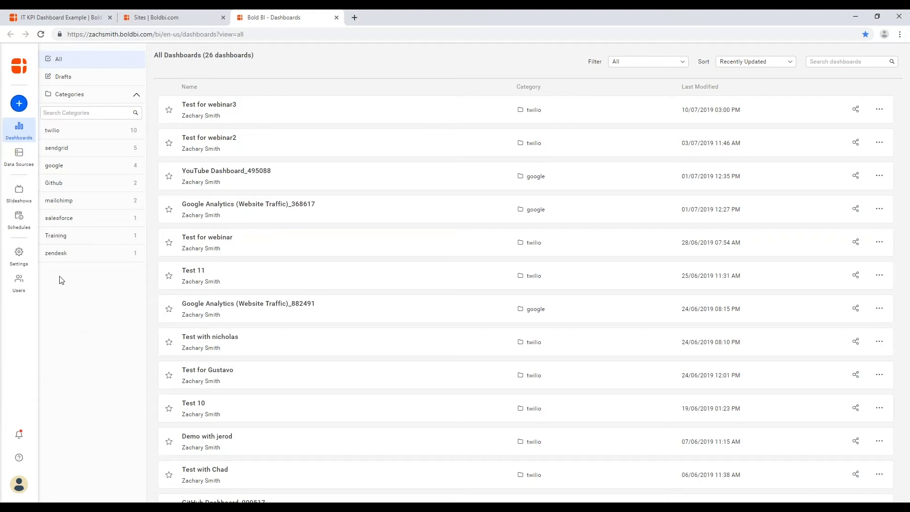
Create a dashboard from scratch named "Webinar" and open it in the designer.
{"action": "left_click", "coordinate": [19, 104]}
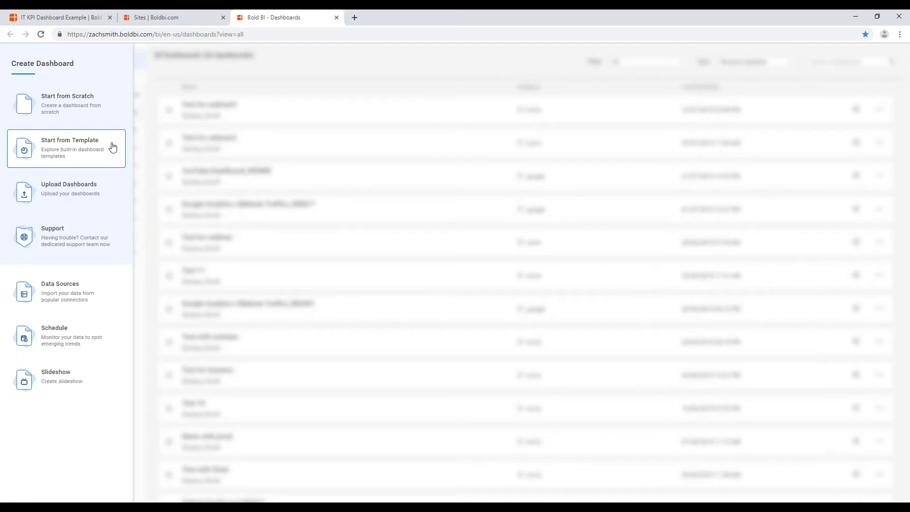
{"action": "left_click", "coordinate": [110, 104]}
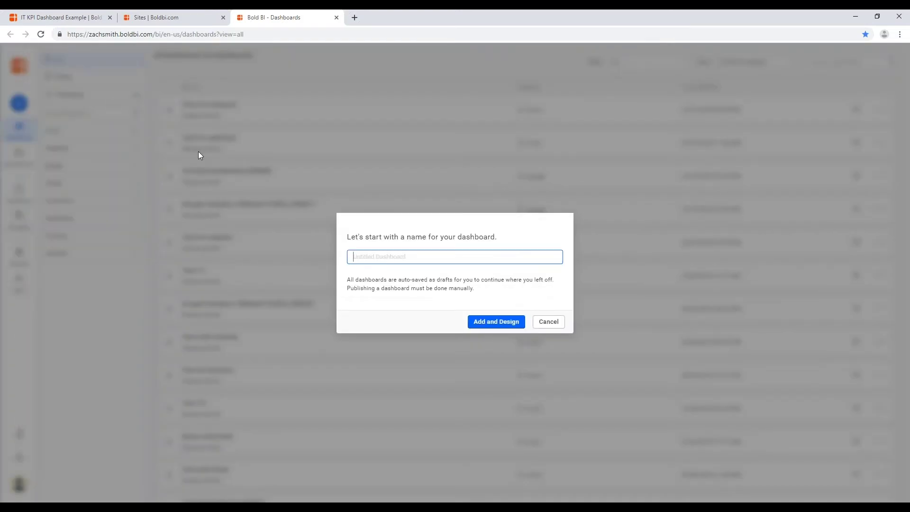
{"action": "type", "text": "Webinar"}
{"action": "key", "text": "Return"}
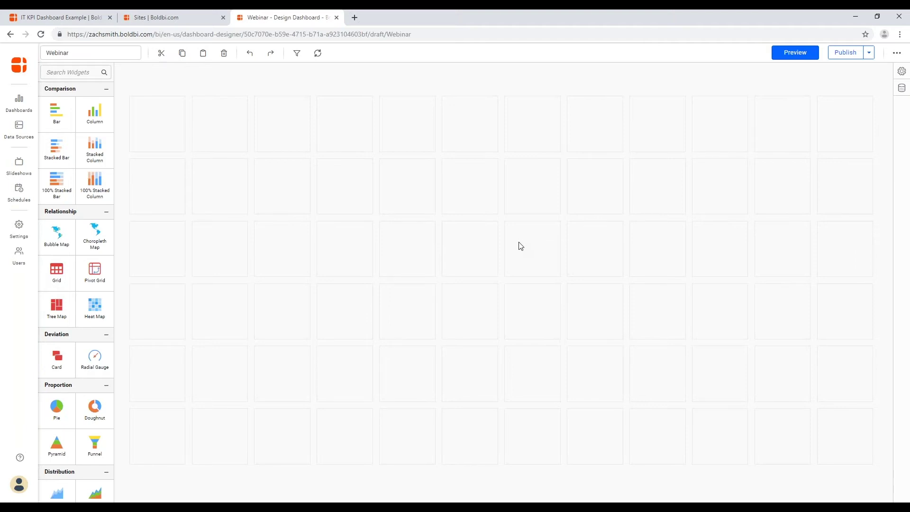
Browse the sample data sources offered for the Webinar dashboard, then return to the data source options.
{"action": "left_click", "coordinate": [901, 89]}
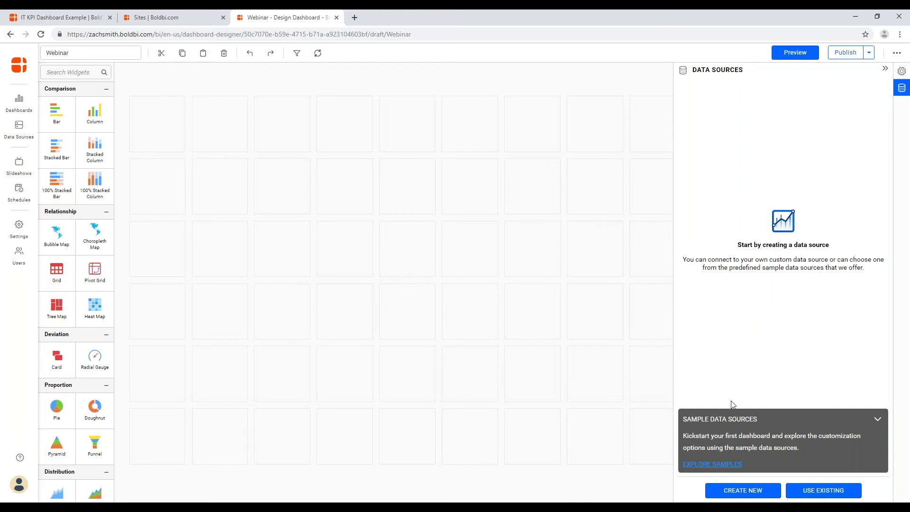
{"action": "left_click", "coordinate": [713, 464]}
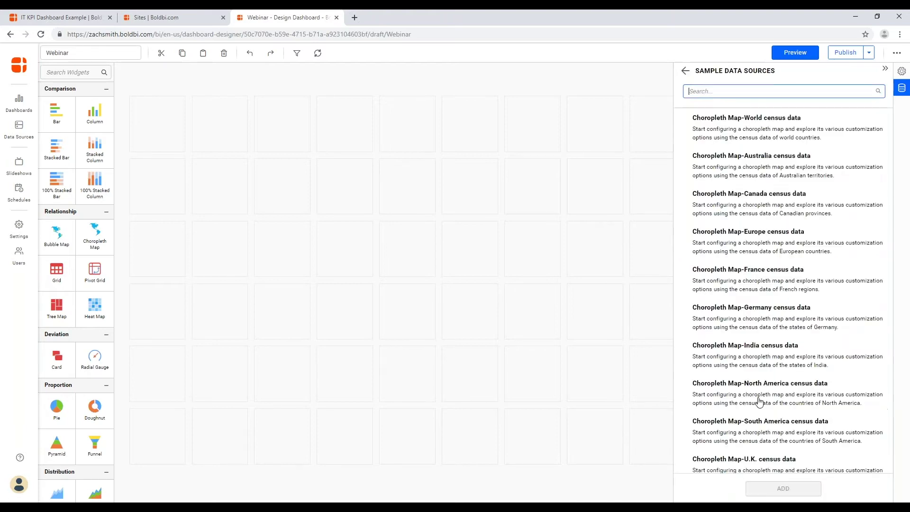
{"action": "left_click", "coordinate": [893, 125]}
{"action": "left_click_drag", "start_coordinate": [892, 125], "coordinate": [895, 194]}
{"action": "left_click_drag", "start_coordinate": [895, 204], "coordinate": [899, 391]}
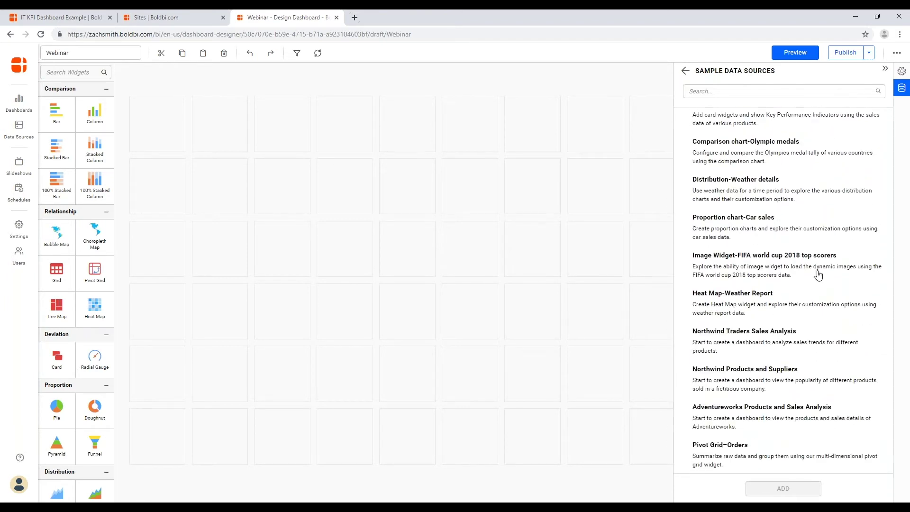
{"action": "left_click", "coordinate": [683, 74]}
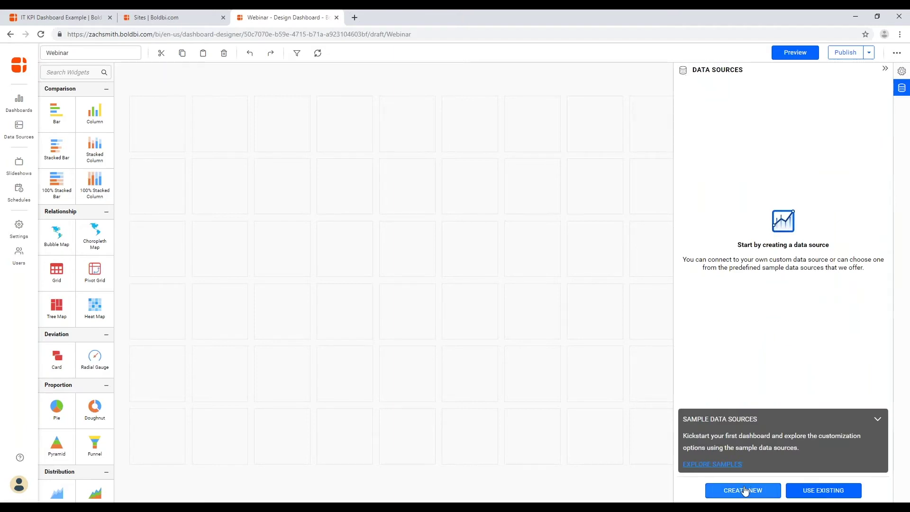
Browse all connector types available for a new data source, then return to the data source options.
{"action": "left_click", "coordinate": [743, 490]}
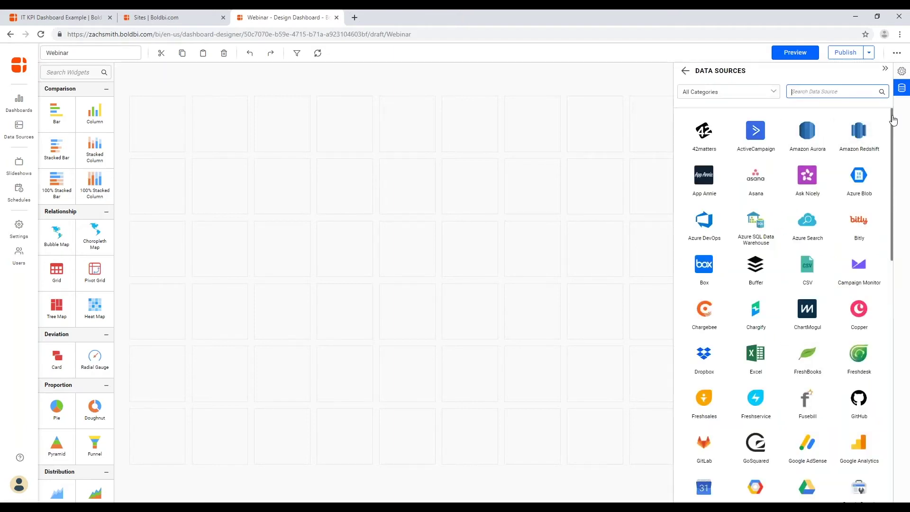
{"action": "left_click_drag", "start_coordinate": [892, 120], "coordinate": [890, 286]}
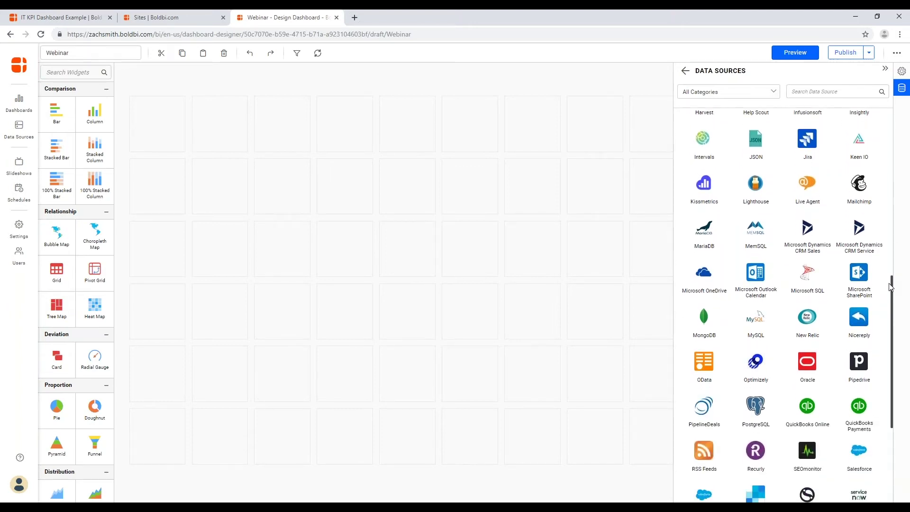
{"action": "left_click_drag", "start_coordinate": [889, 286], "coordinate": [891, 372]}
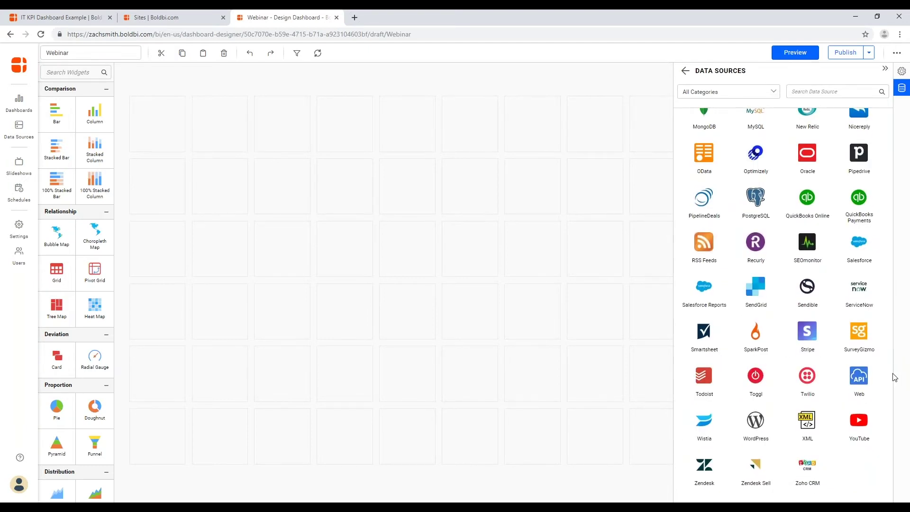
{"action": "left_click_drag", "start_coordinate": [896, 362], "coordinate": [896, 105]}
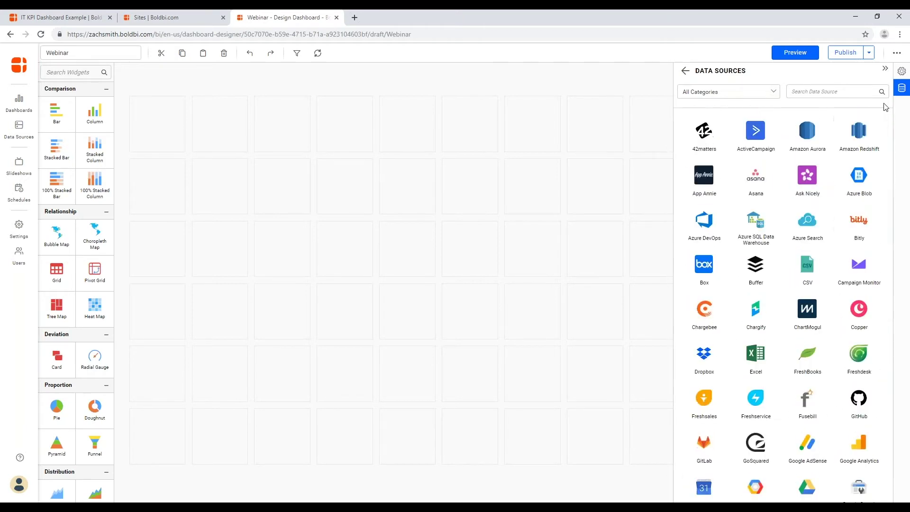
{"action": "left_click", "coordinate": [685, 72]}
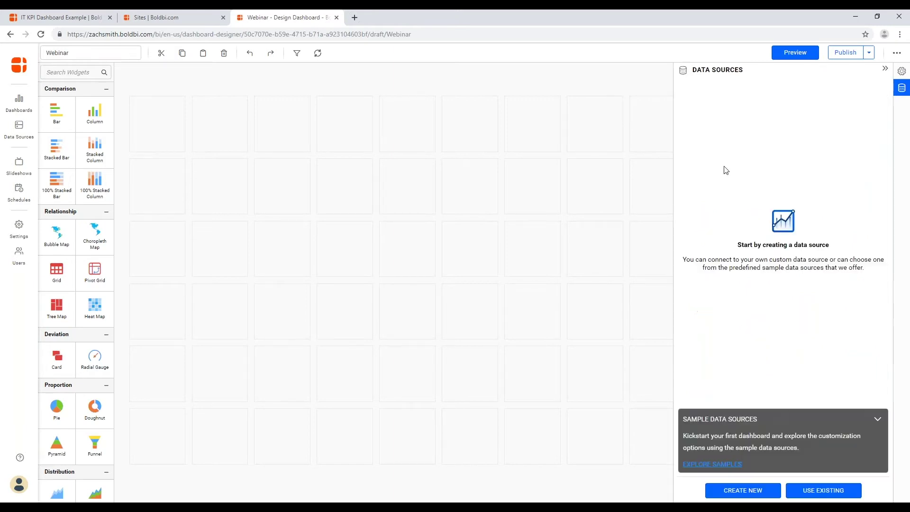
Add the existing data source "Sample Financial Data" to the dashboard.
{"action": "left_click", "coordinate": [824, 492]}
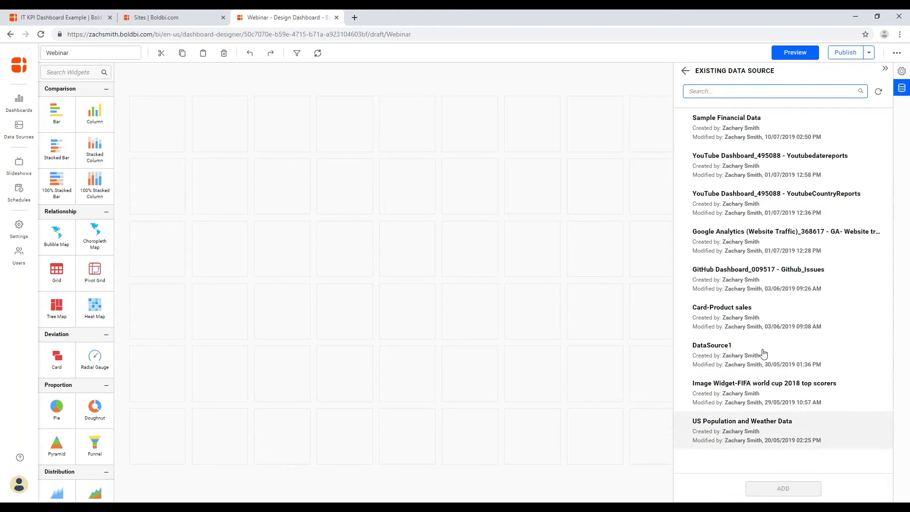
{"action": "left_click", "coordinate": [769, 124]}
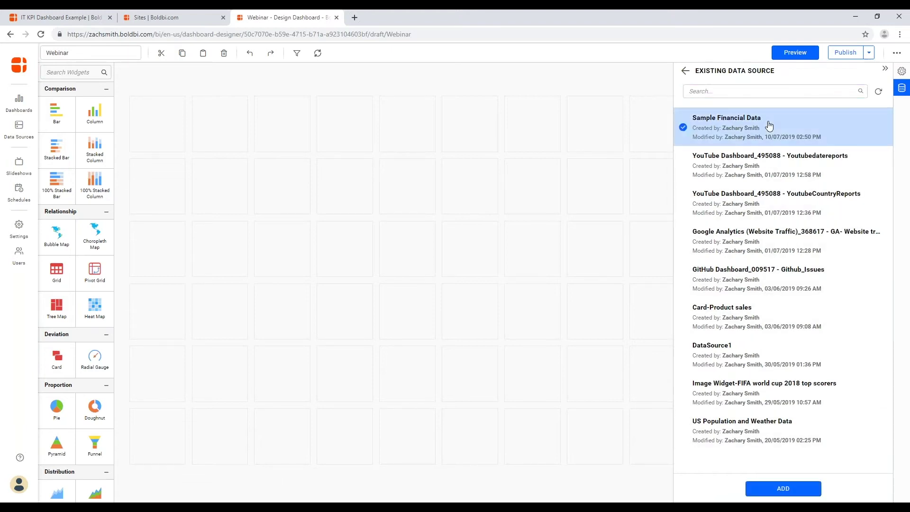
{"action": "left_click", "coordinate": [784, 492]}
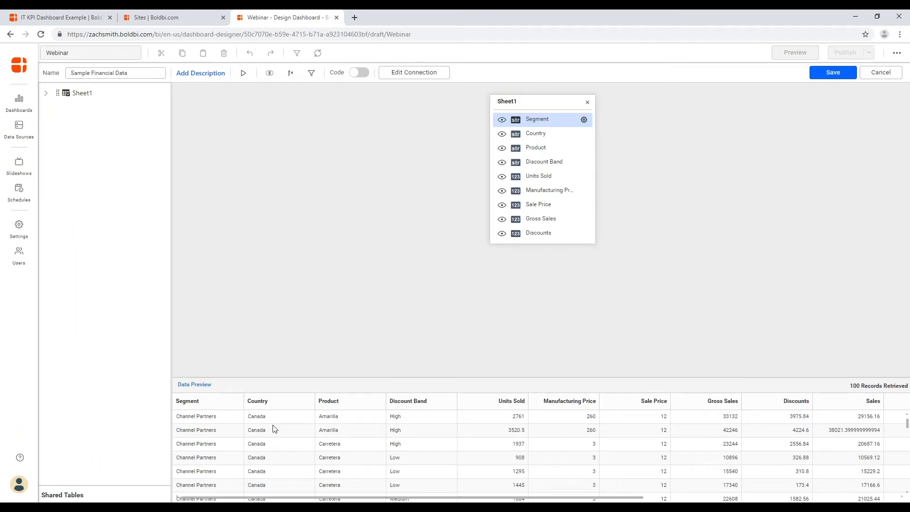
Examine the rows in the Sample Financial Data preview and hide the Segment column of Sheet1.
{"action": "mouse_move", "coordinate": [305, 499]}
{"action": "left_mouse_down"}
{"action": "mouse_move", "coordinate": [584, 491]}
{"action": "mouse_move", "coordinate": [304, 493]}
{"action": "left_mouse_up"}
{"action": "scroll", "coordinate": [535, 445], "scroll_direction": "down", "scroll_amount": 5}
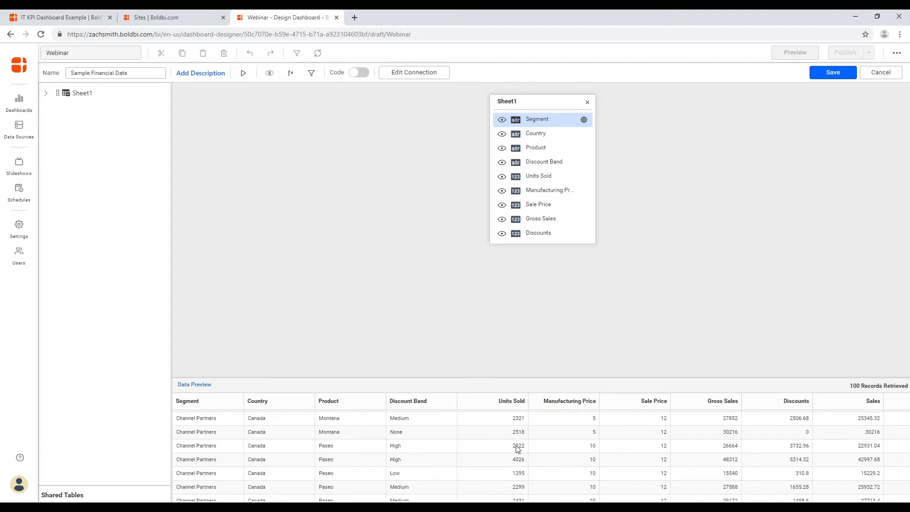
{"action": "scroll", "coordinate": [518, 449], "scroll_direction": "up", "scroll_amount": 5}
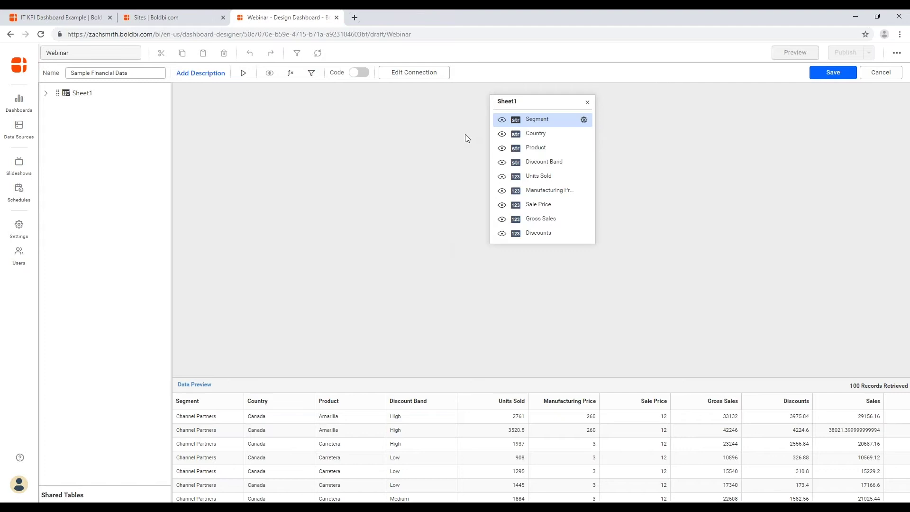
{"action": "left_click", "coordinate": [502, 120]}
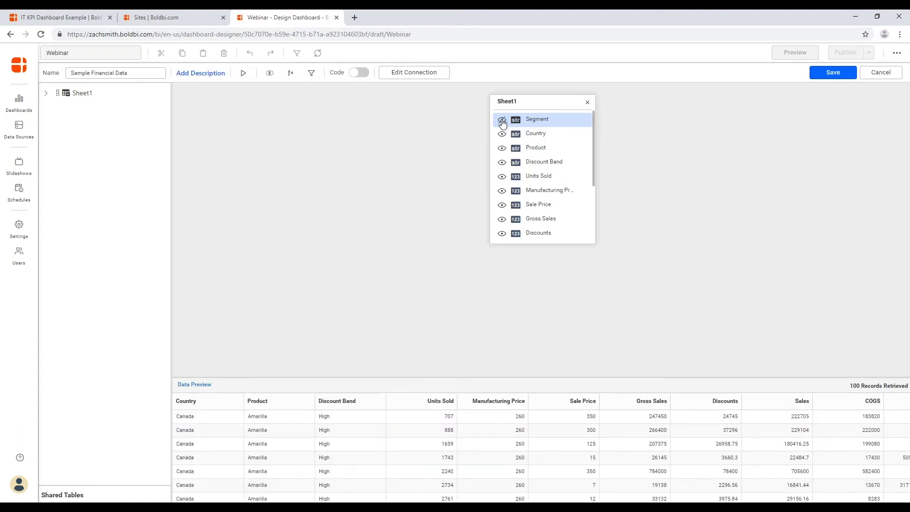
Unhide the Segment column of Sheet1.
{"action": "left_click", "coordinate": [501, 121]}
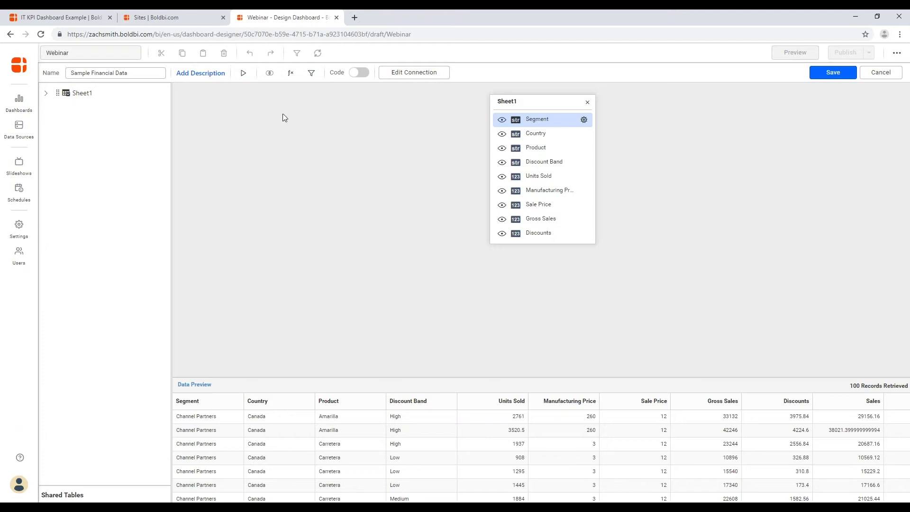
Browse the functions available for a calculated expression, then leave the Expression Designer without adding one.
{"action": "left_click", "coordinate": [291, 74]}
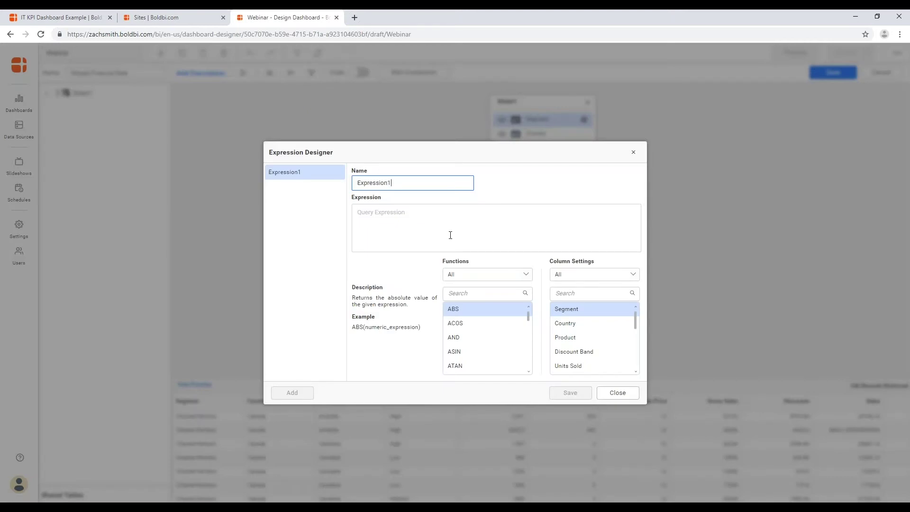
{"action": "left_click", "coordinate": [529, 315]}
{"action": "scroll", "coordinate": [528, 318], "scroll_direction": "down", "scroll_amount": 1}
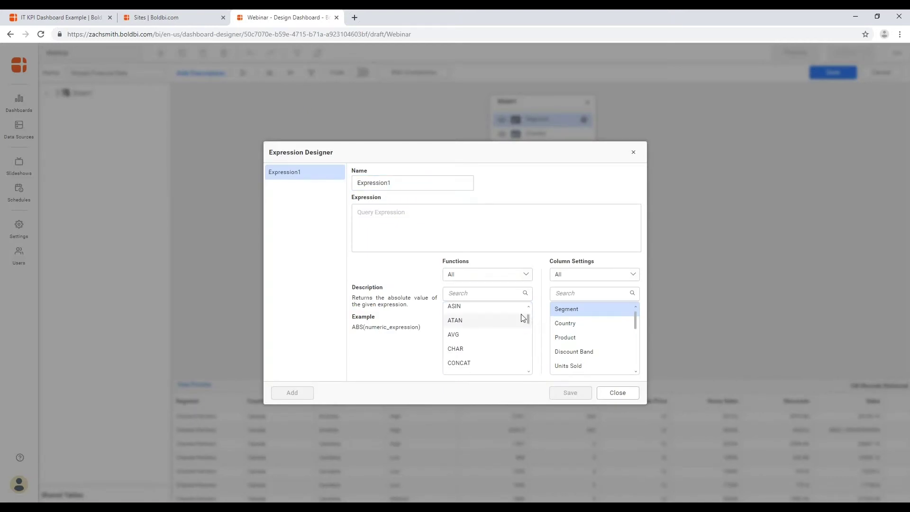
{"action": "scroll", "coordinate": [507, 332], "scroll_direction": "down", "scroll_amount": 4}
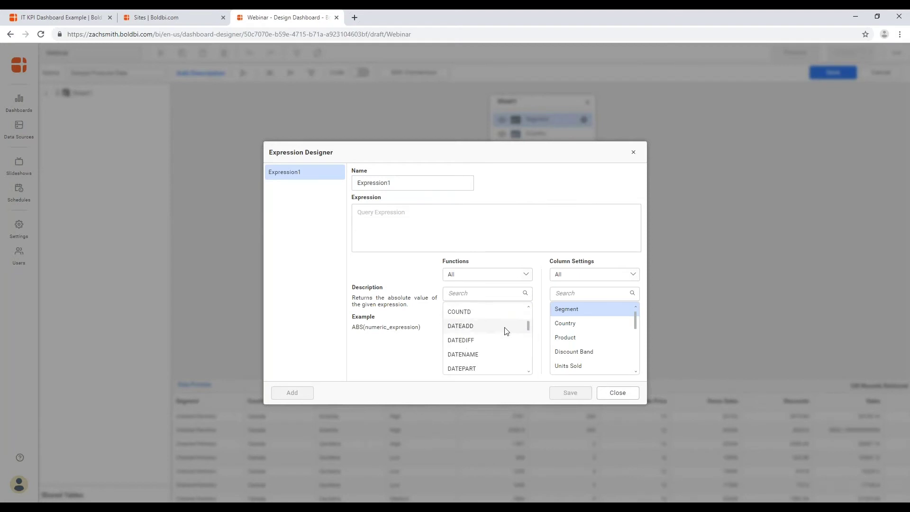
{"action": "scroll", "coordinate": [503, 336], "scroll_direction": "down", "scroll_amount": 6}
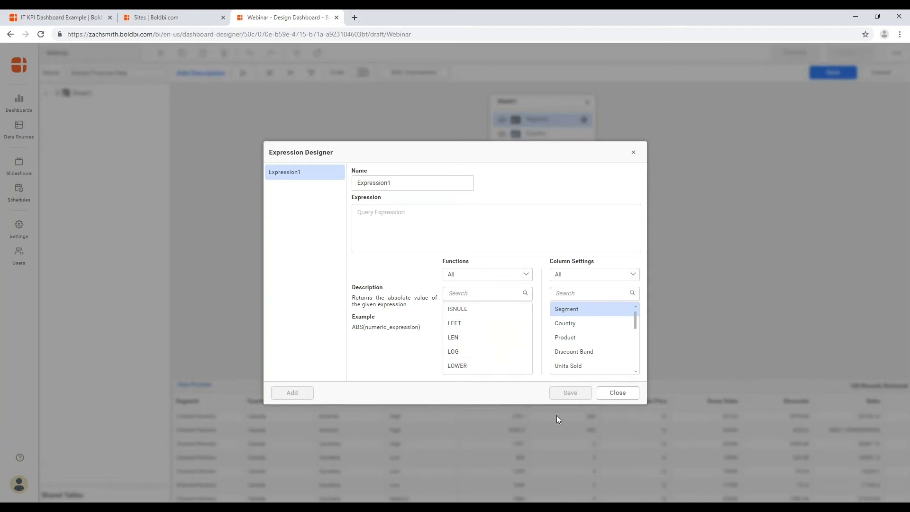
{"action": "left_click", "coordinate": [617, 394]}
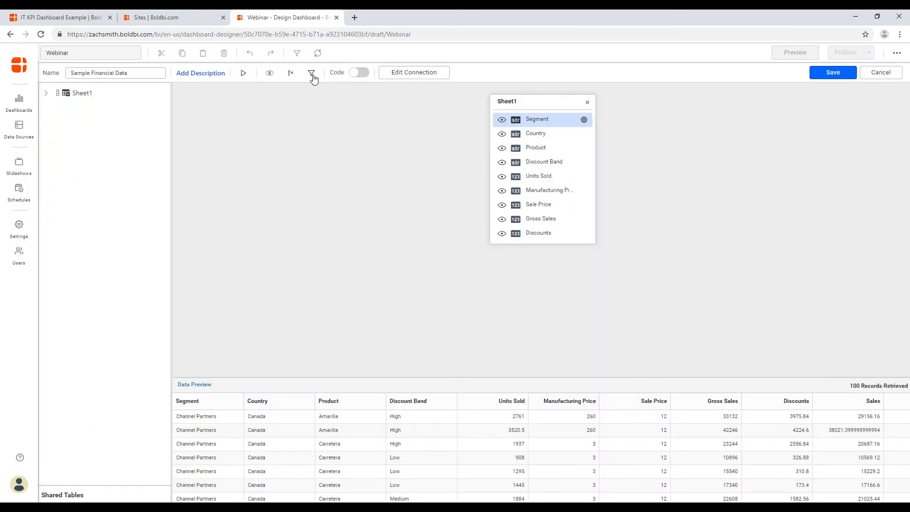
Look at the data source's query filters and its SQL code, then return to the visual table view.
{"action": "left_click", "coordinate": [312, 75]}
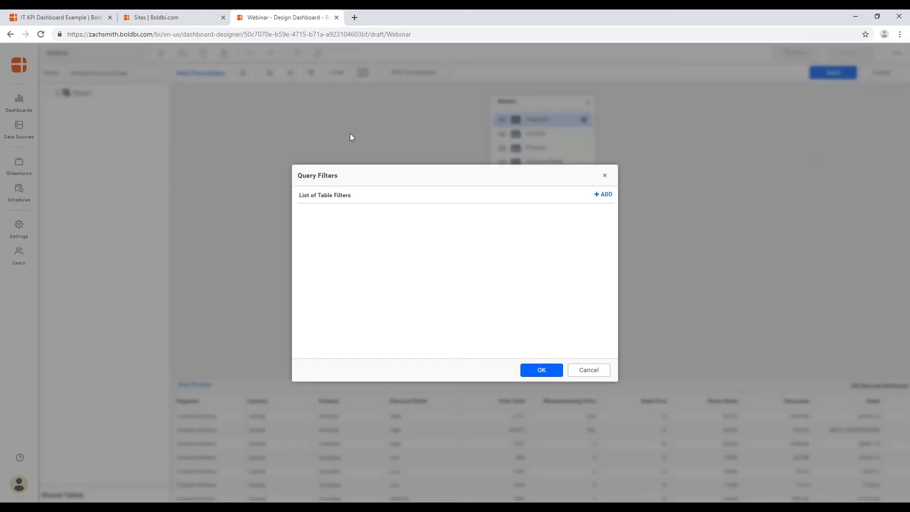
{"action": "left_click", "coordinate": [588, 372]}
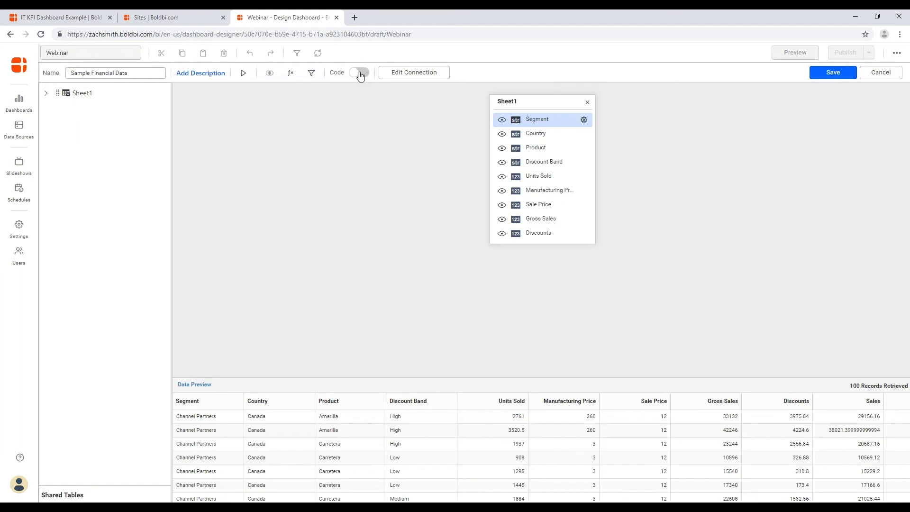
{"action": "left_click", "coordinate": [359, 73]}
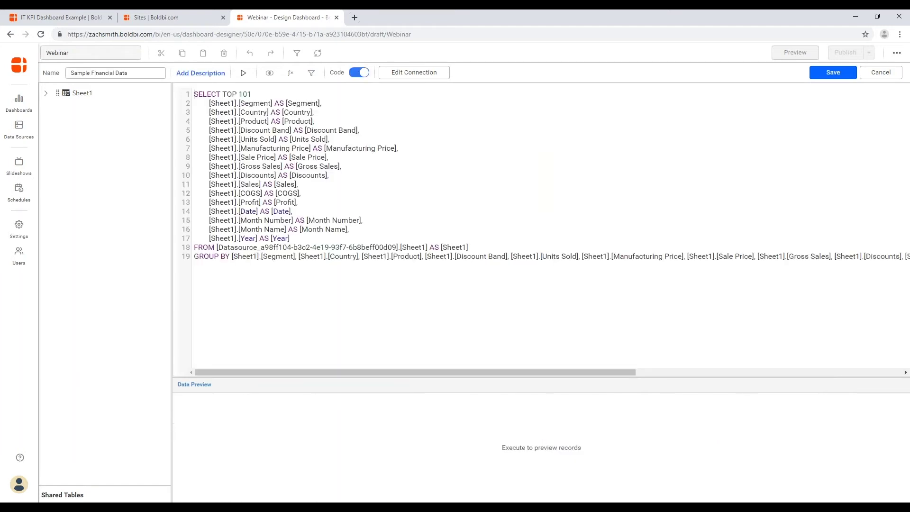
{"action": "left_click", "coordinate": [361, 74]}
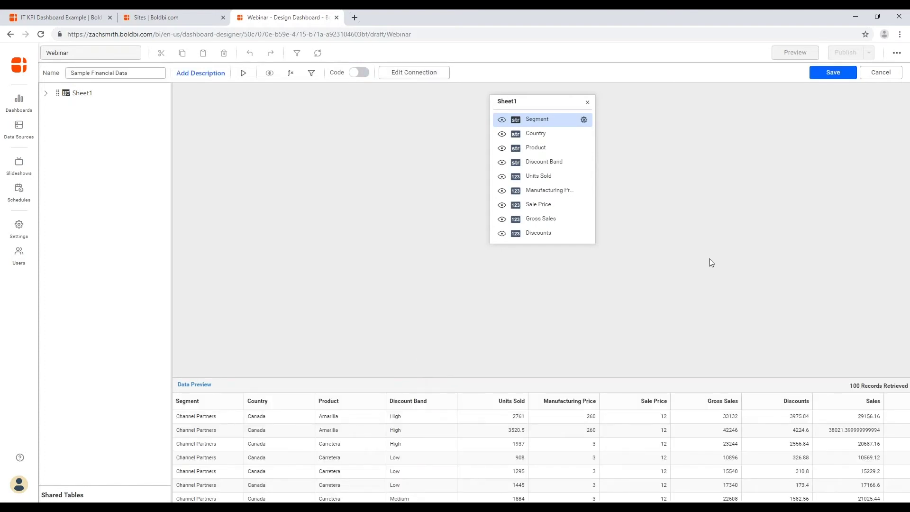
Save the Sample Financial Data source and collapse the data sources list to free the design canvas.
{"action": "left_click", "coordinate": [830, 75]}
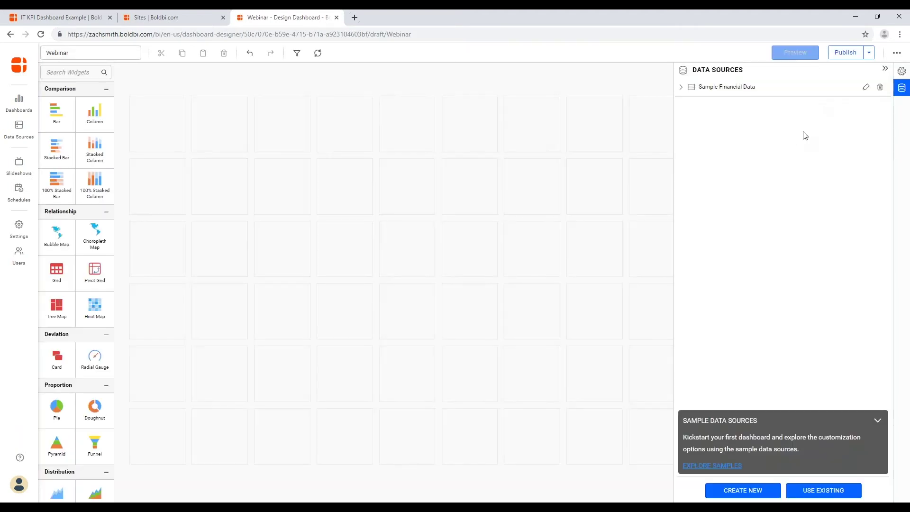
{"action": "left_click", "coordinate": [883, 71]}
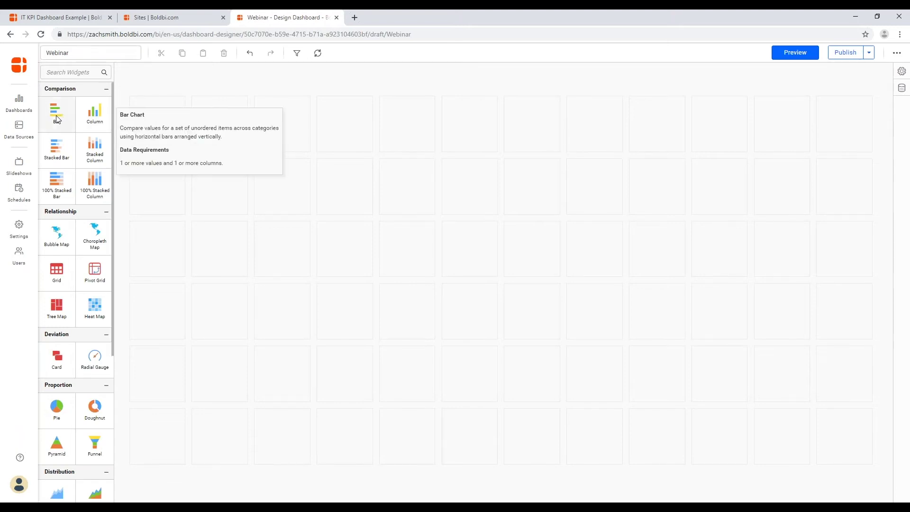
Add a bar chart at the canvas's upper-left corner and size it six grid cells wide by three high.
{"action": "left_click_drag", "start_coordinate": [57, 118], "coordinate": [161, 116]}
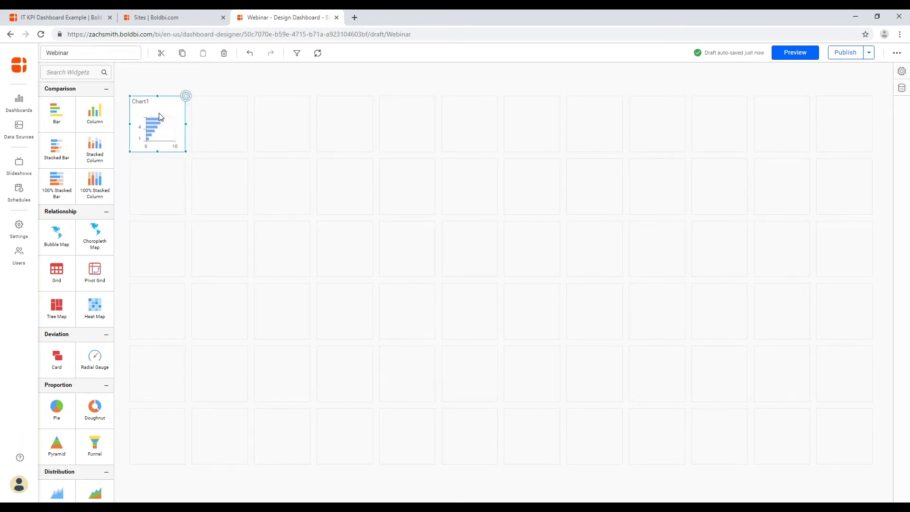
{"action": "left_click_drag", "start_coordinate": [185, 151], "coordinate": [484, 307]}
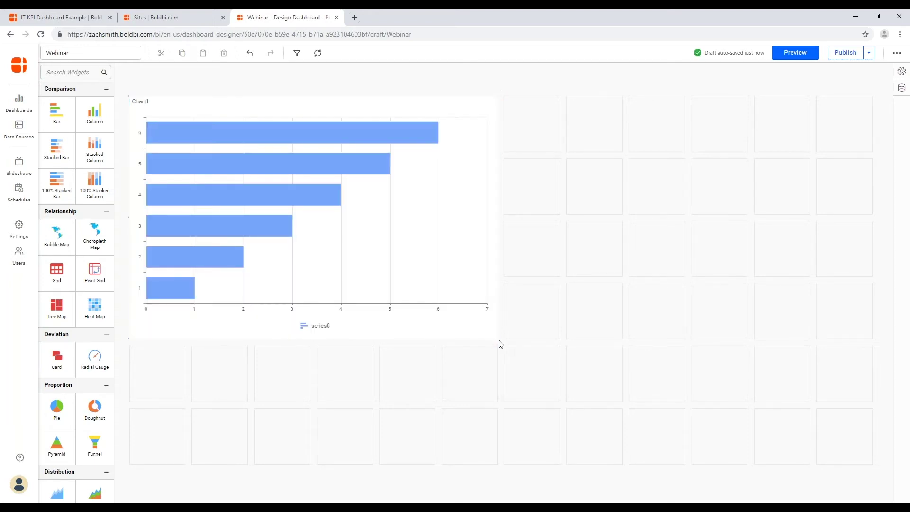
{"action": "left_click_drag", "start_coordinate": [497, 340], "coordinate": [494, 272]}
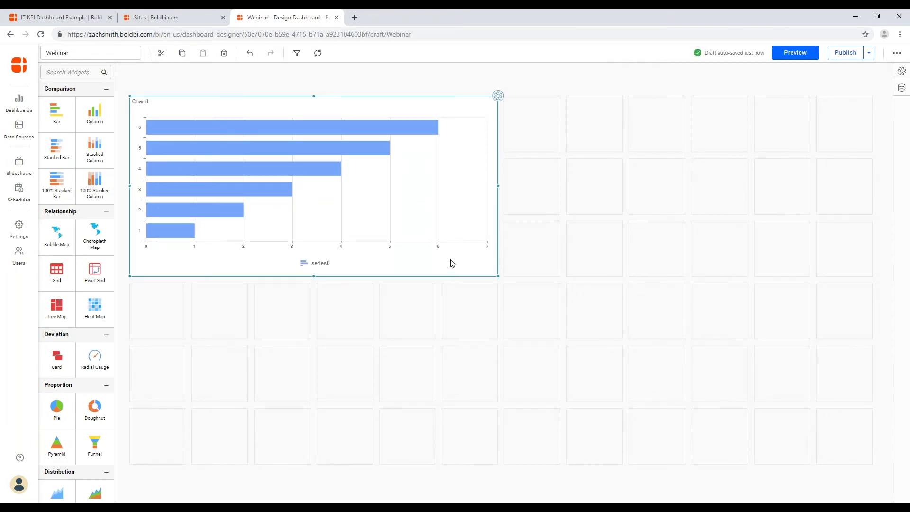
Assign Units Sold as the bar chart's value, Product as its column and Country as its row.
{"action": "left_click", "coordinate": [498, 97]}
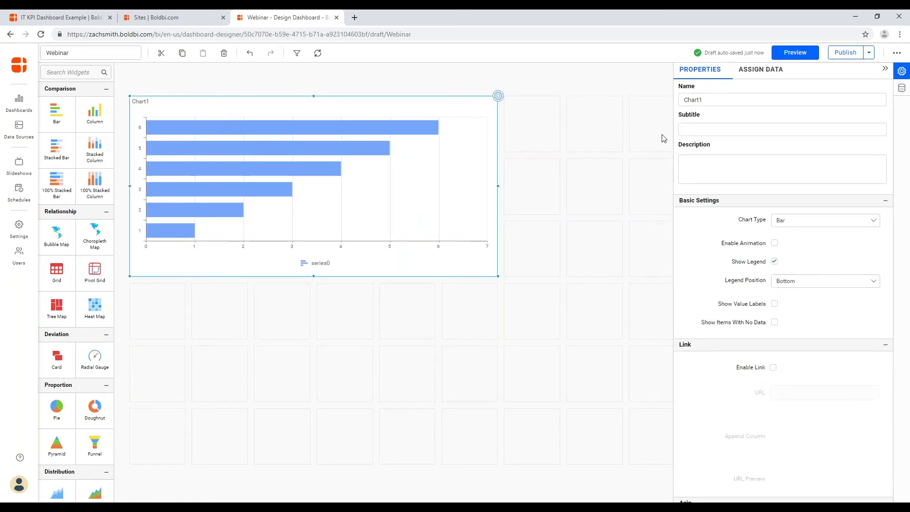
{"action": "left_click", "coordinate": [755, 72]}
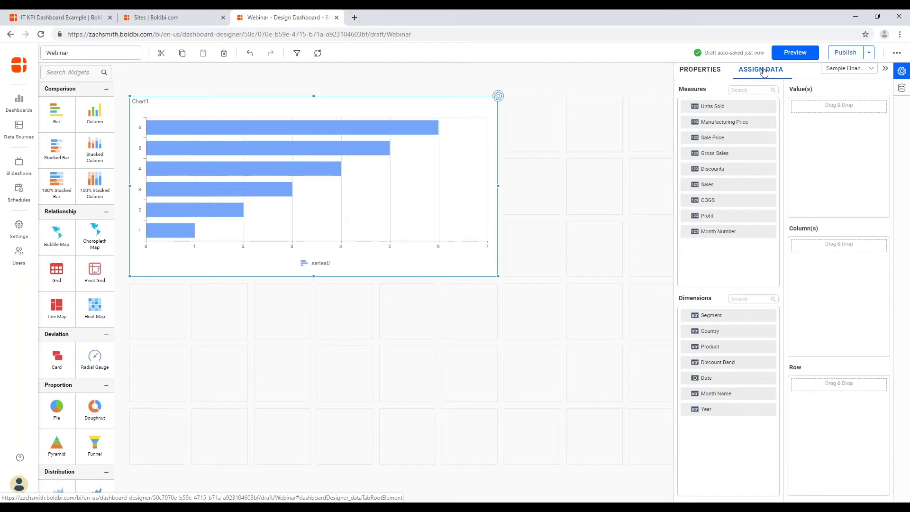
{"action": "left_click", "coordinate": [873, 71]}
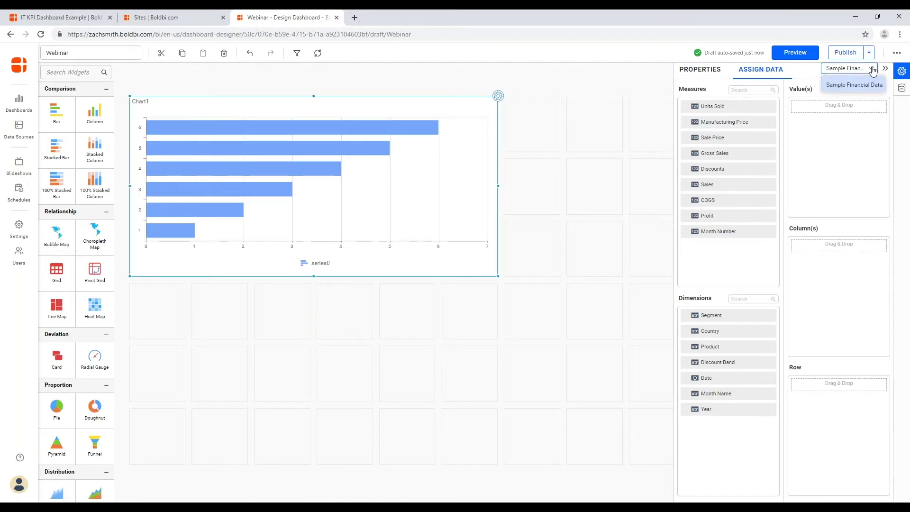
{"action": "left_click", "coordinate": [873, 70]}
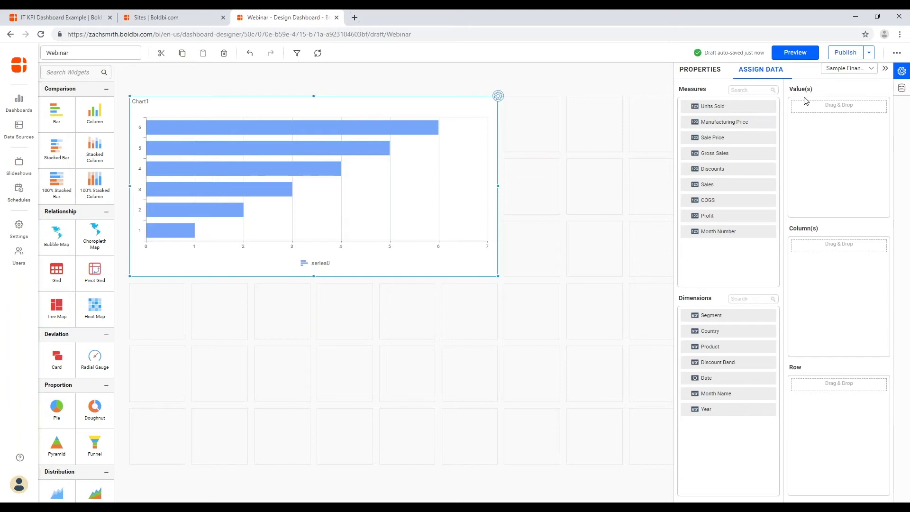
{"action": "left_click_drag", "start_coordinate": [718, 108], "coordinate": [822, 113]}
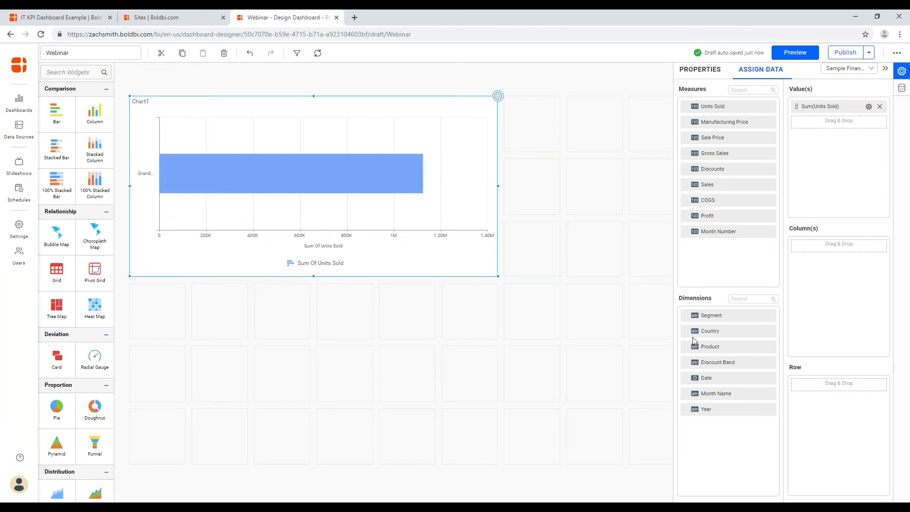
{"action": "left_click_drag", "start_coordinate": [707, 346], "coordinate": [822, 255]}
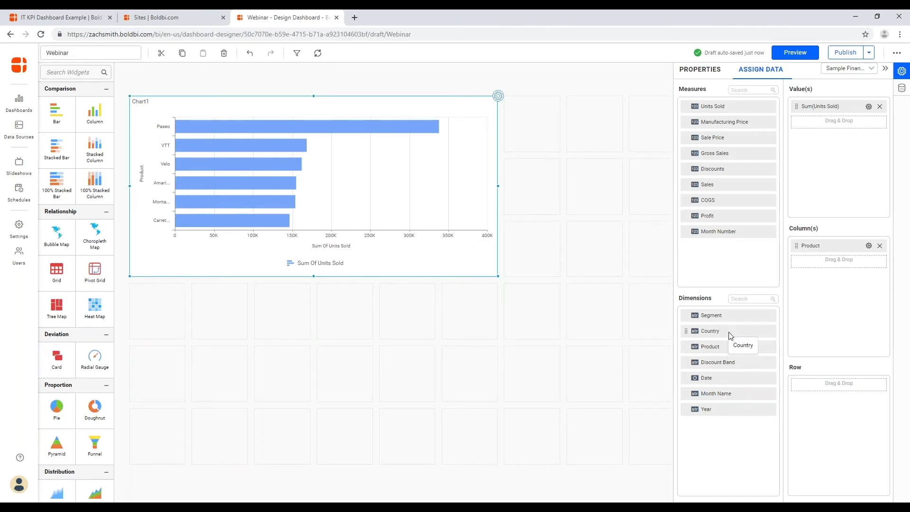
{"action": "left_click_drag", "start_coordinate": [730, 334], "coordinate": [825, 402]}
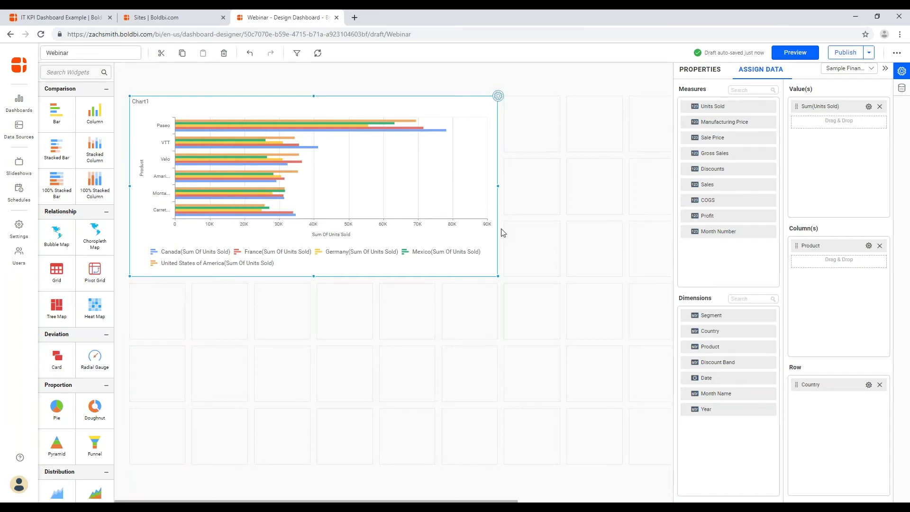
Examine the aggregation and filter options for the chart's Units Sold value without changing them.
{"action": "left_click", "coordinate": [869, 107]}
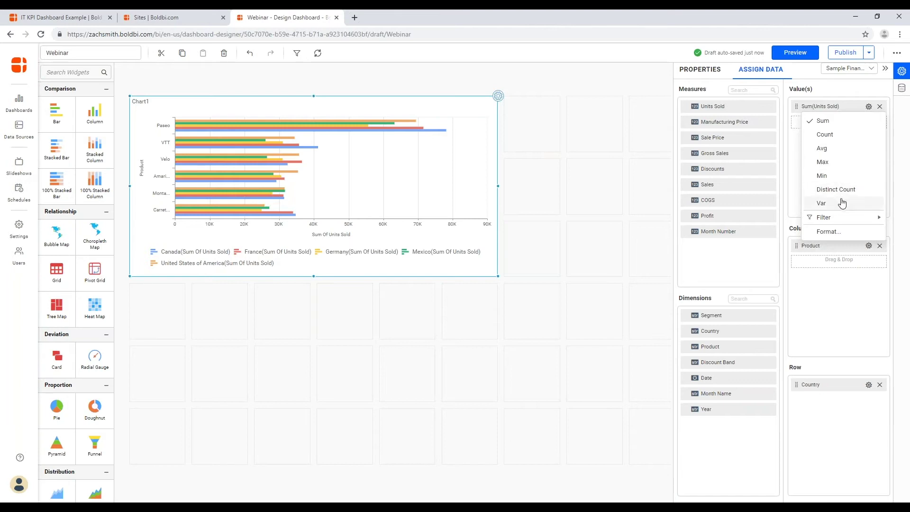
{"action": "mouse_move", "coordinate": [835, 220]}
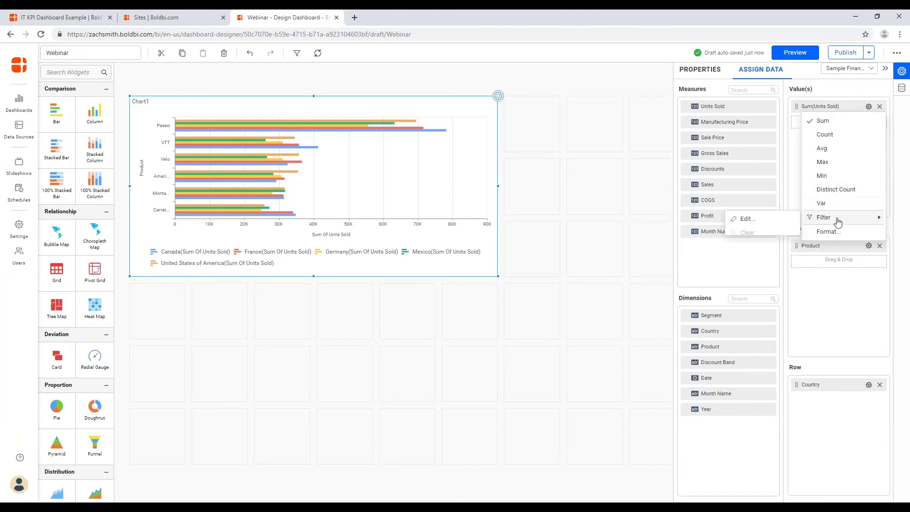
{"action": "left_click", "coordinate": [780, 223]}
{"action": "left_click", "coordinate": [524, 314]}
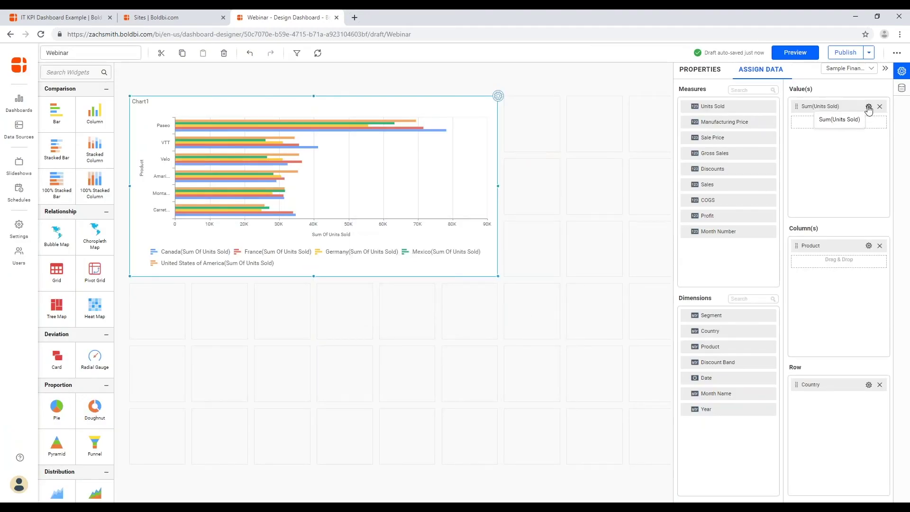
Rename the bar chart as Units Sold.
{"action": "left_click", "coordinate": [709, 75]}
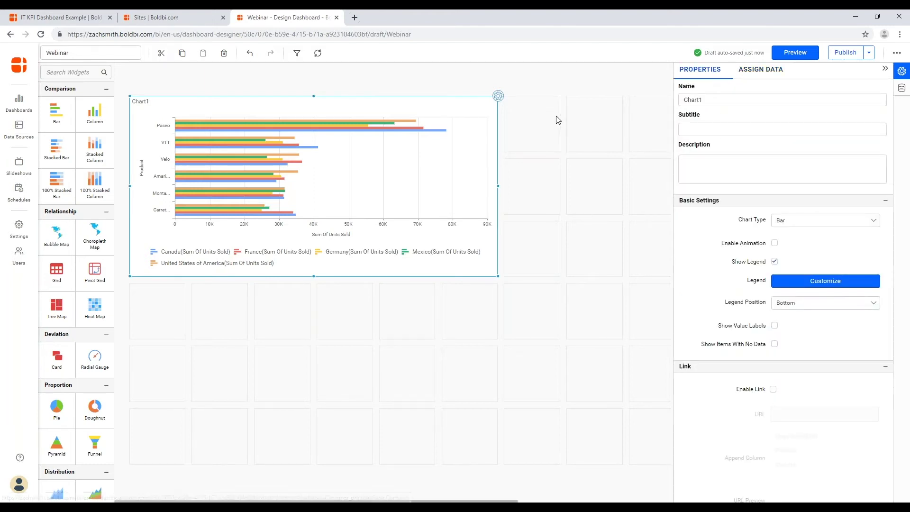
{"action": "left_click_drag", "start_coordinate": [753, 100], "coordinate": [684, 101]}
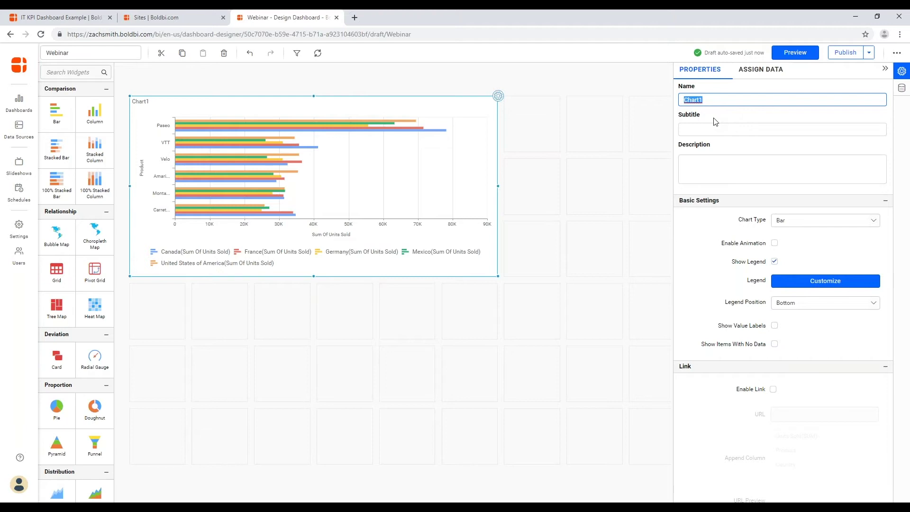
{"action": "type", "text": "UNits"}
{"action": "key", "text": "BackSpace"}
{"action": "key", "text": "BackSpace"}
{"action": "key", "text": "BackSpace"}
{"action": "key", "text": "BackSpace"}
{"action": "key", "text": "BackSpace"}
{"action": "type", "text": "nits So"}
{"action": "key", "text": "Return"}
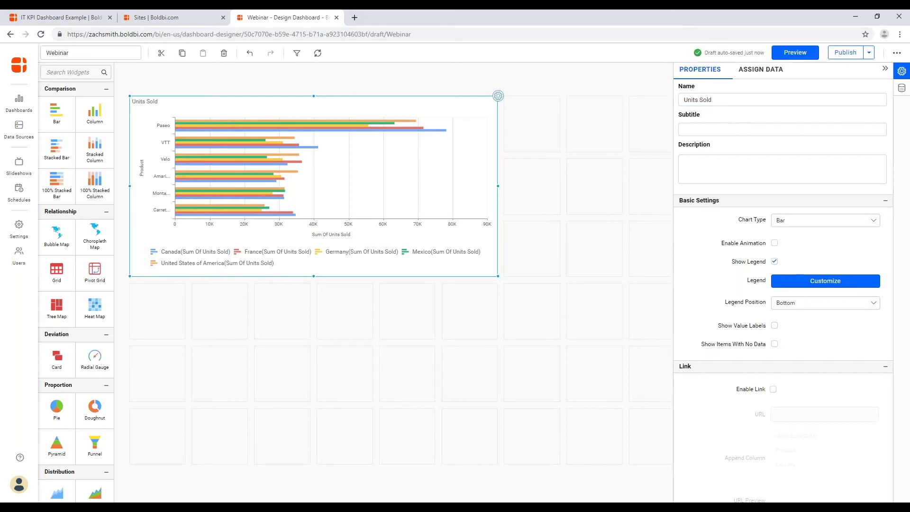
Enable animation for the Units Sold chart, leaving its subtitle and description empty.
{"action": "left_click", "coordinate": [714, 127]}
{"action": "left_click", "coordinate": [701, 159]}
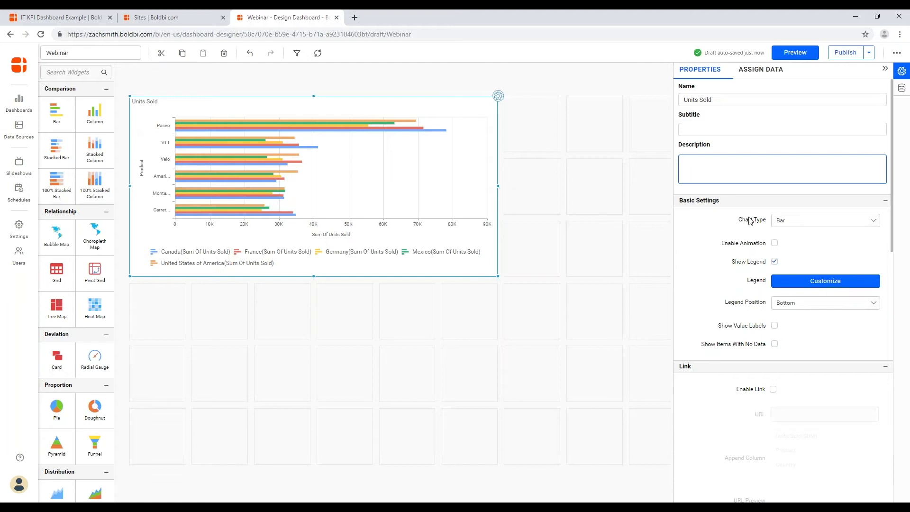
{"action": "scroll", "coordinate": [753, 218], "scroll_direction": "down", "scroll_amount": 1}
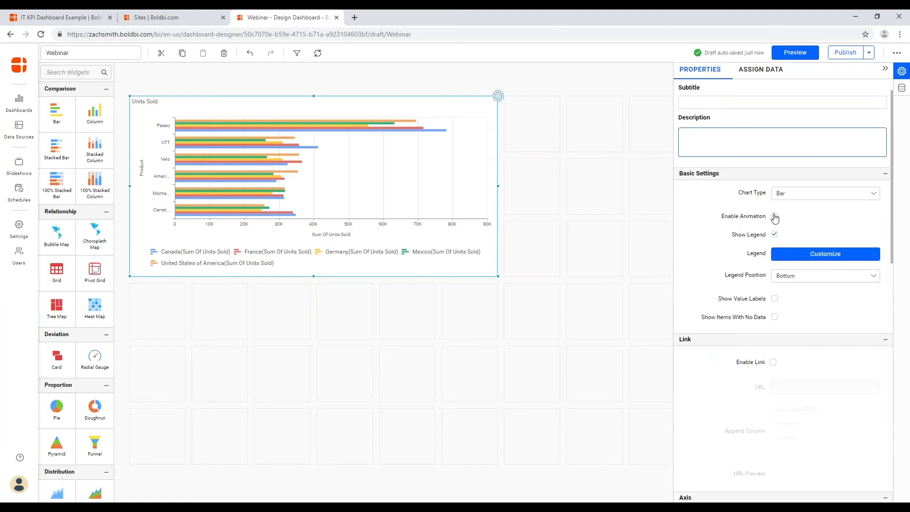
{"action": "left_click", "coordinate": [774, 216]}
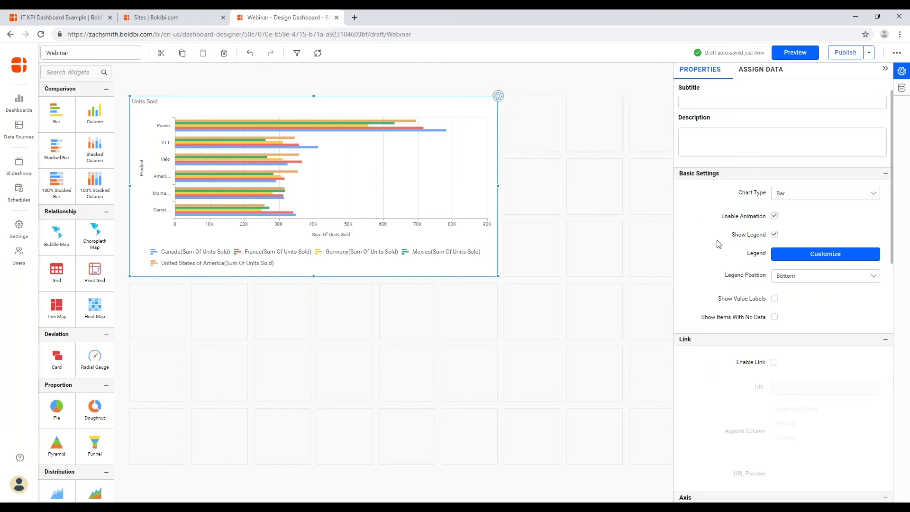
{"action": "scroll", "coordinate": [718, 244], "scroll_direction": "up", "scroll_amount": 1}
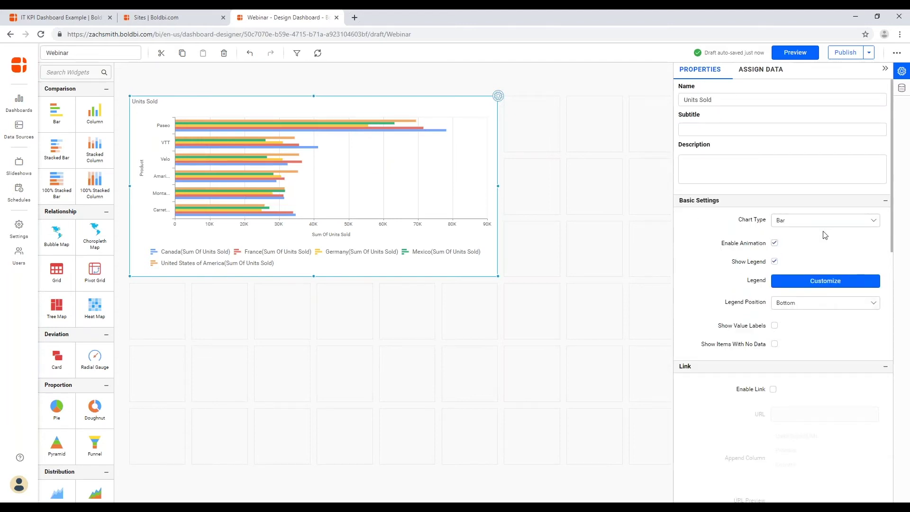
Change the Units Sold chart's type to Column.
{"action": "left_click", "coordinate": [874, 226]}
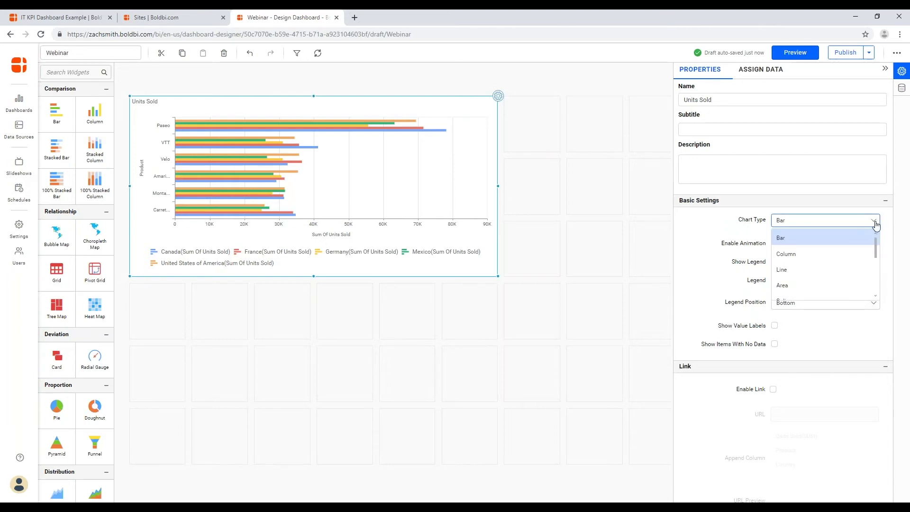
{"action": "mouse_move", "coordinate": [877, 248]}
{"action": "left_mouse_down"}
{"action": "mouse_move", "coordinate": [876, 260]}
{"action": "mouse_move", "coordinate": [875, 242]}
{"action": "left_mouse_up"}
{"action": "left_click", "coordinate": [833, 258]}
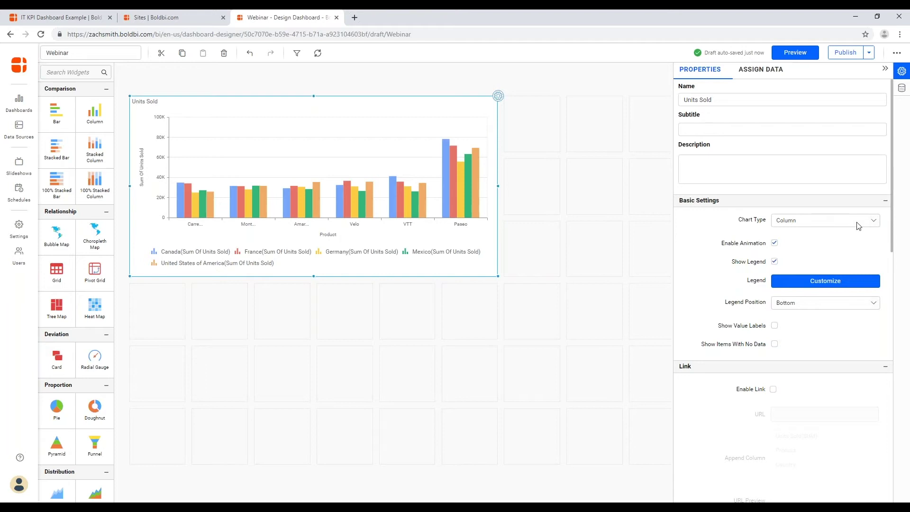
Review the available chart types for the Units Sold chart and set its type to Bar.
{"action": "left_click", "coordinate": [832, 224]}
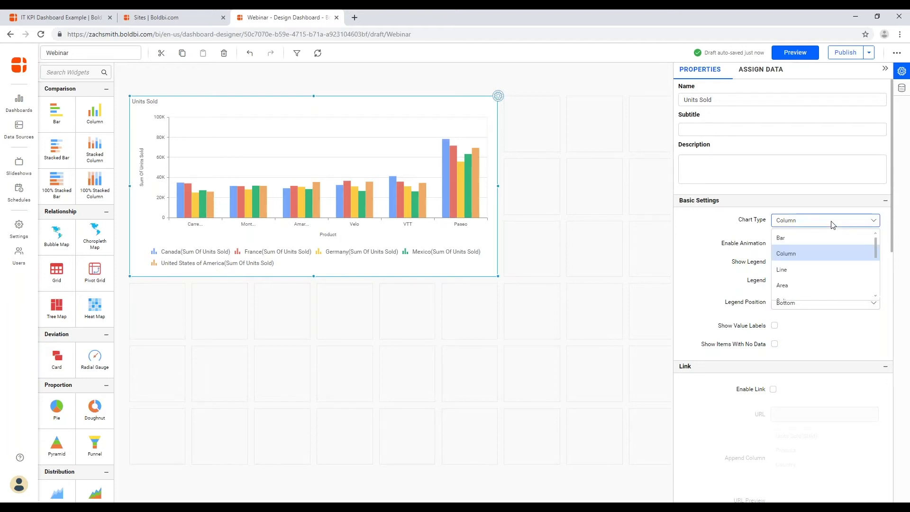
{"action": "left_click_drag", "start_coordinate": [875, 243], "coordinate": [876, 272]}
{"action": "scroll", "coordinate": [875, 273], "scroll_direction": "down", "scroll_amount": 2}
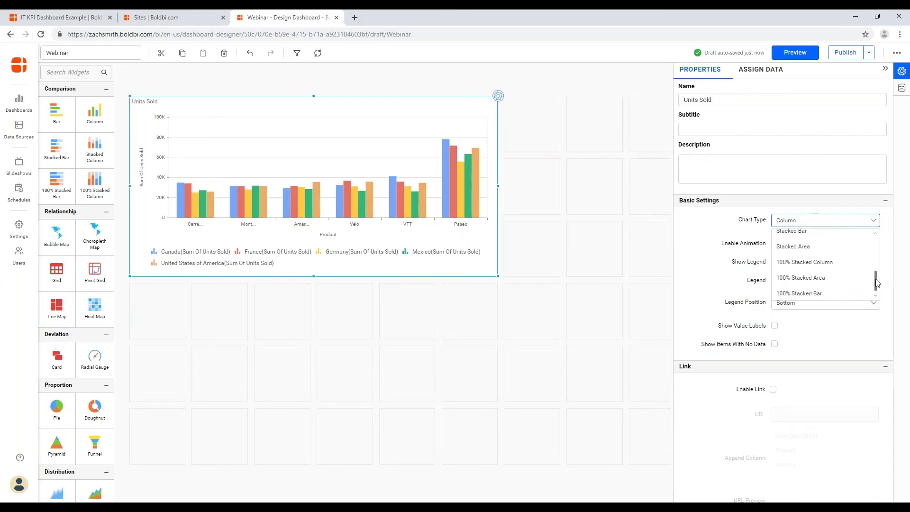
{"action": "left_click_drag", "start_coordinate": [875, 274], "coordinate": [873, 238]}
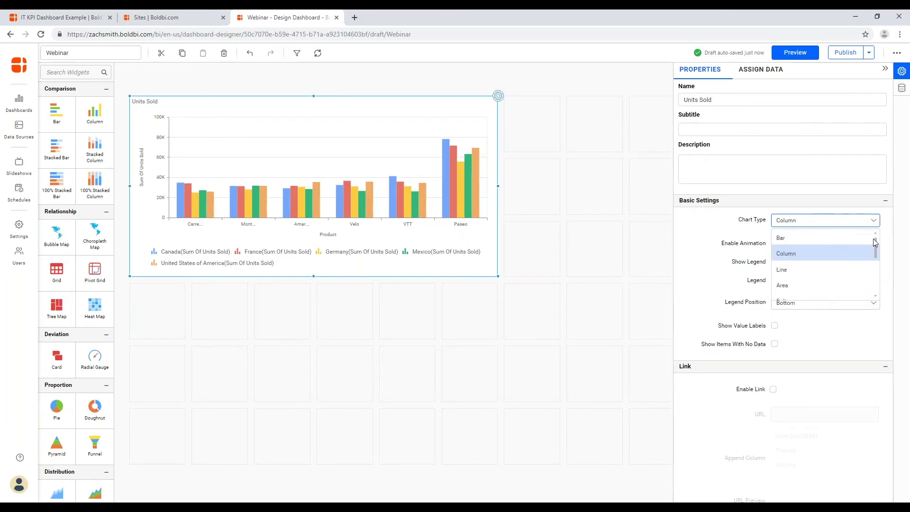
{"action": "left_click", "coordinate": [823, 236]}
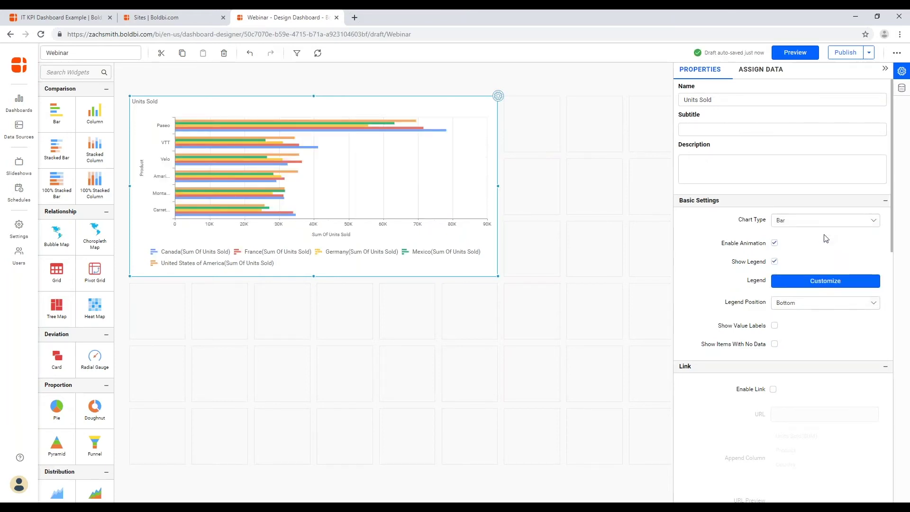
Hide and restore the Units Sold chart's legend, and review its individual legend label settings without changing them.
{"action": "scroll", "coordinate": [825, 238], "scroll_direction": "down", "scroll_amount": 1}
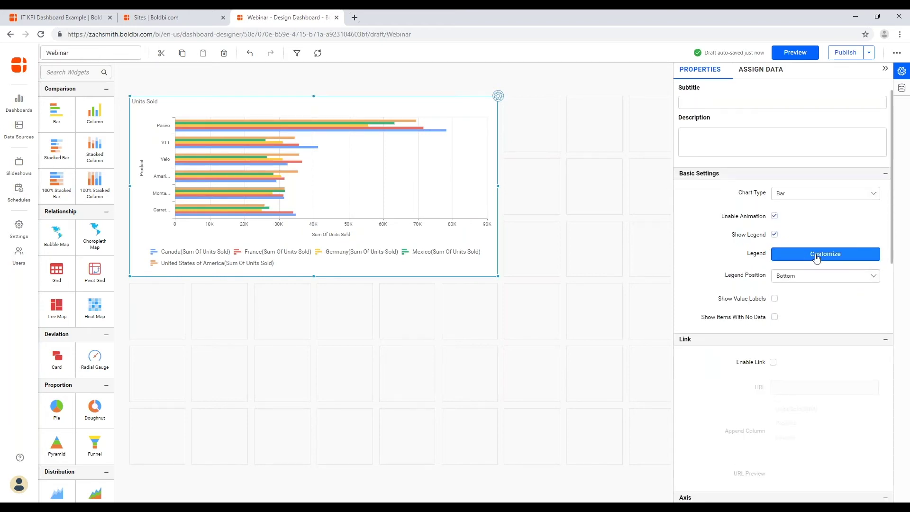
{"action": "left_click", "coordinate": [774, 235]}
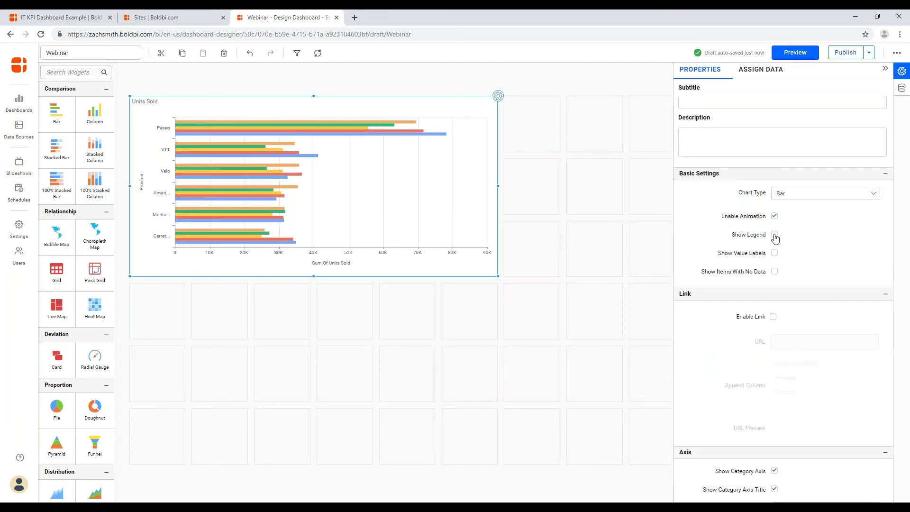
{"action": "left_click", "coordinate": [774, 236]}
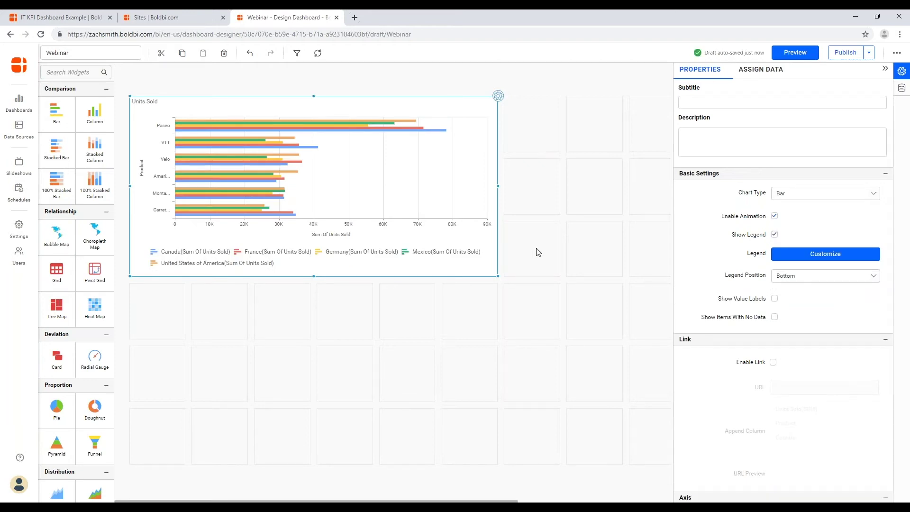
{"action": "left_click", "coordinate": [819, 260]}
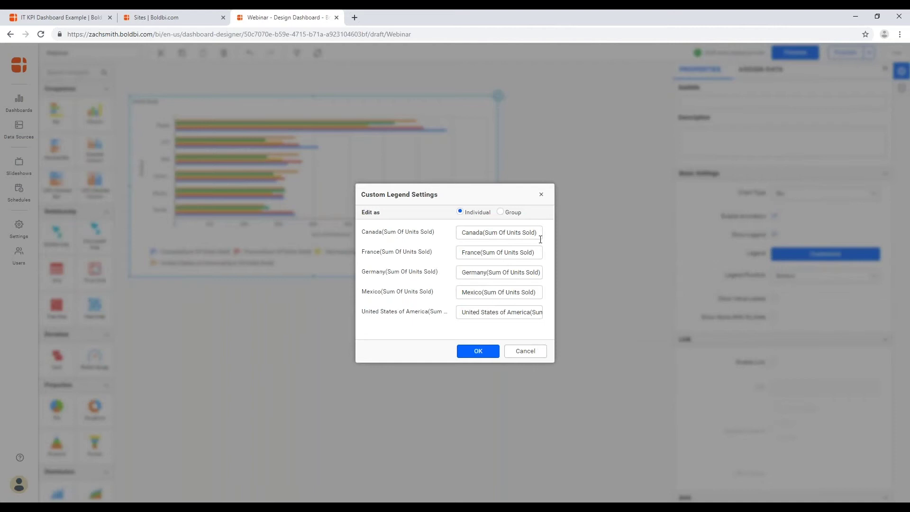
{"action": "left_click", "coordinate": [479, 352]}
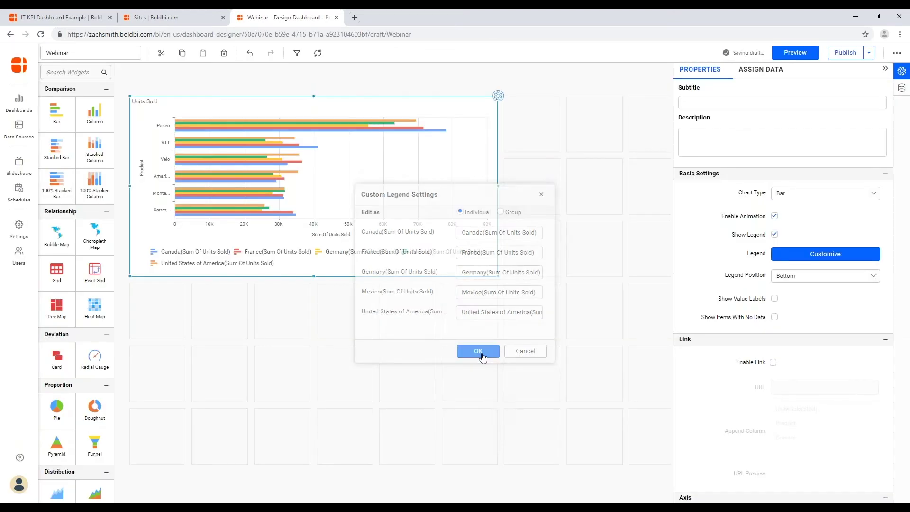
Try the Right legend position on the Units Sold chart and restore it to Bottom.
{"action": "left_click", "coordinate": [842, 280]}
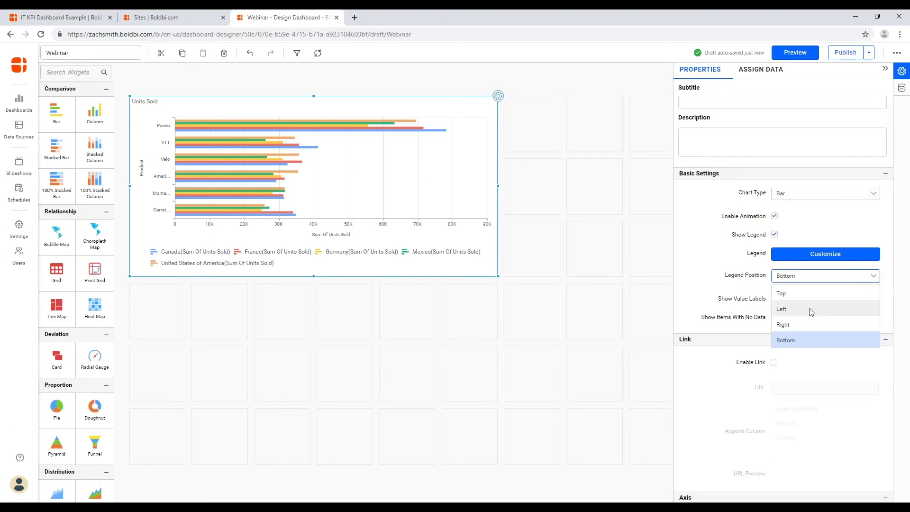
{"action": "left_click", "coordinate": [801, 324]}
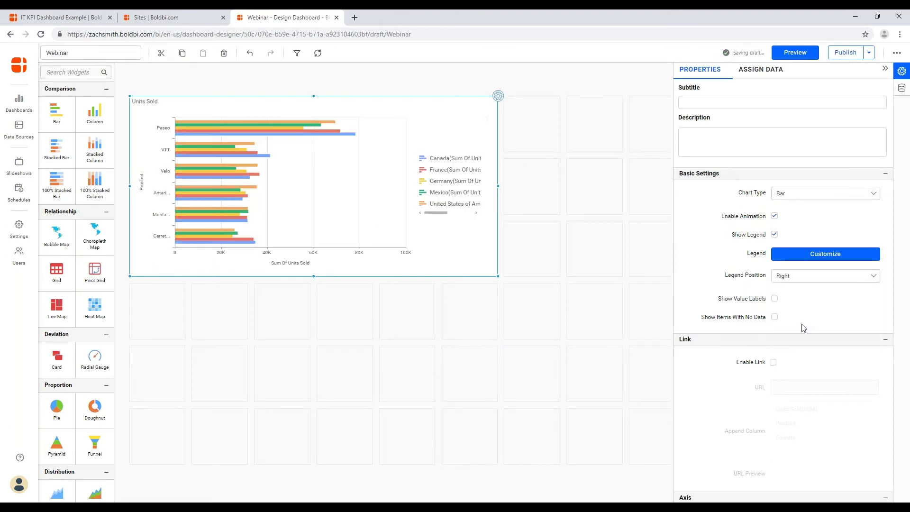
{"action": "left_click", "coordinate": [833, 279]}
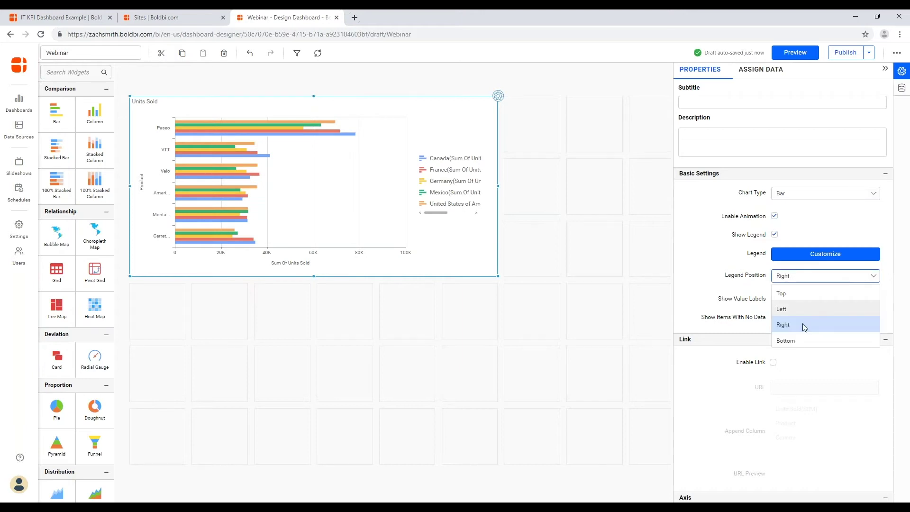
{"action": "left_click", "coordinate": [797, 340]}
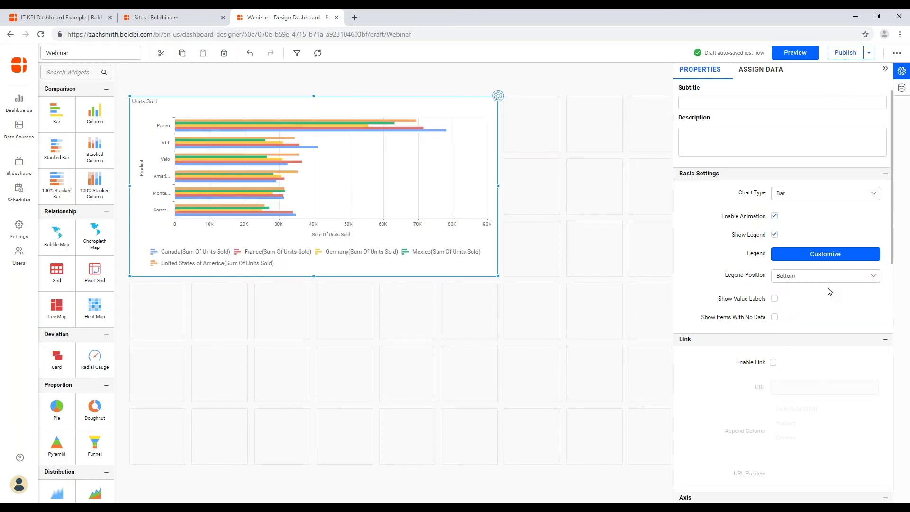
Try enabling the link option on the Units Sold chart to expose its URL and append column settings.
{"action": "left_click_drag", "start_coordinate": [892, 161], "coordinate": [891, 203]}
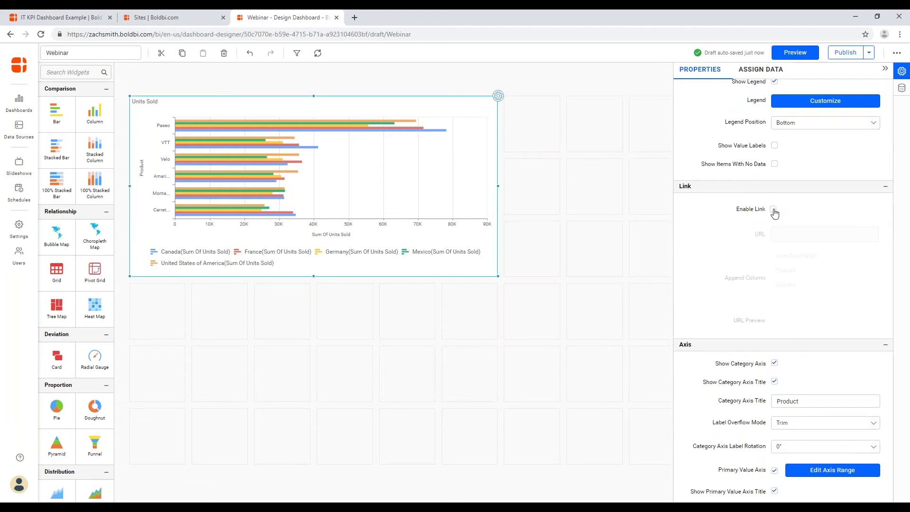
{"action": "left_click", "coordinate": [773, 211]}
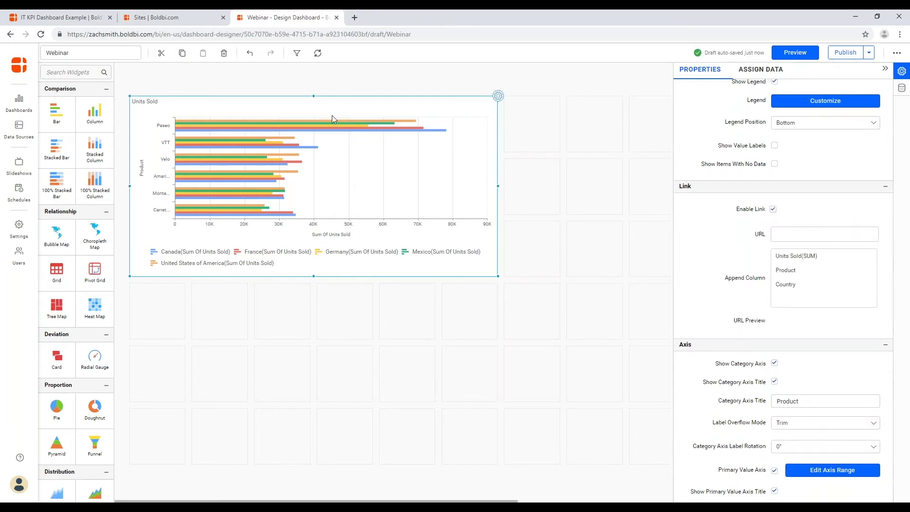
{"action": "mouse_move", "coordinate": [331, 119]}
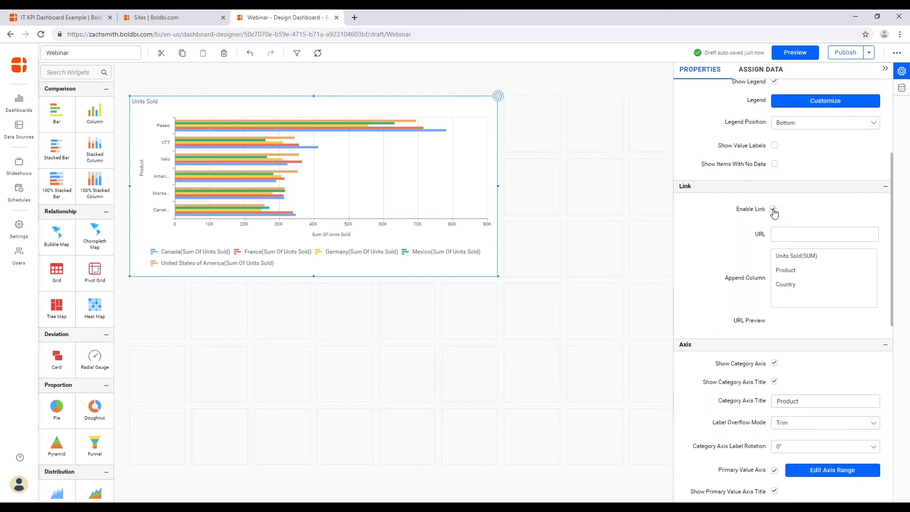
Turn off the default series palette for the Units Sold chart, leaving its axis and grid line settings as they are.
{"action": "scroll", "coordinate": [805, 217], "scroll_direction": "down", "scroll_amount": 3}
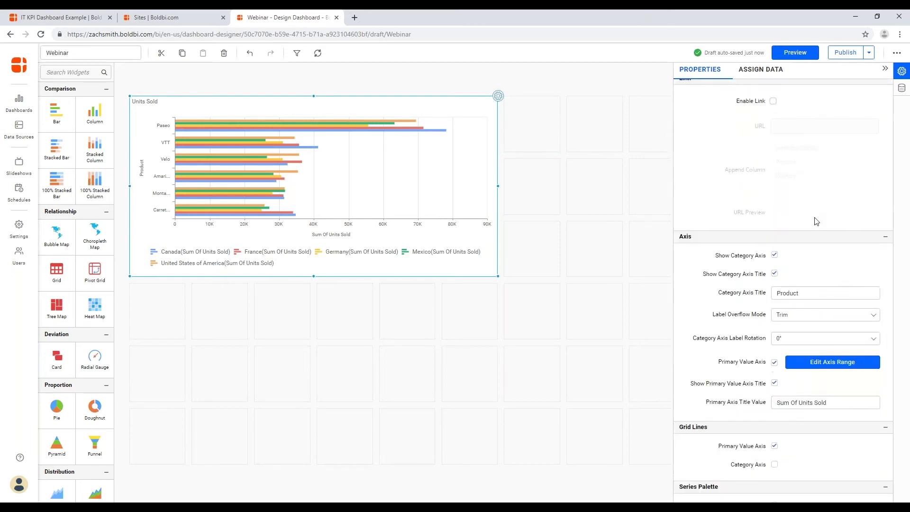
{"action": "scroll", "coordinate": [816, 221], "scroll_direction": "down", "scroll_amount": 1}
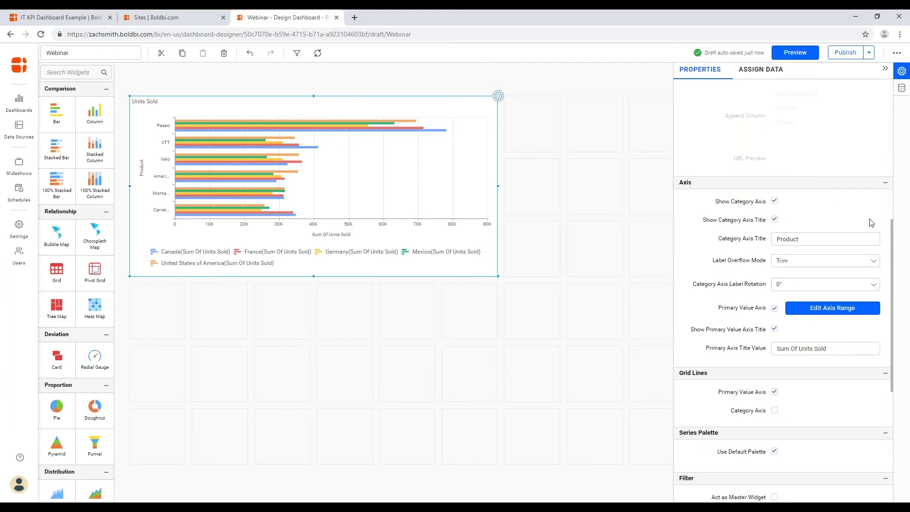
{"action": "scroll", "coordinate": [871, 223], "scroll_direction": "down", "scroll_amount": 1}
{"action": "scroll", "coordinate": [871, 223], "scroll_direction": "down", "scroll_amount": 1}
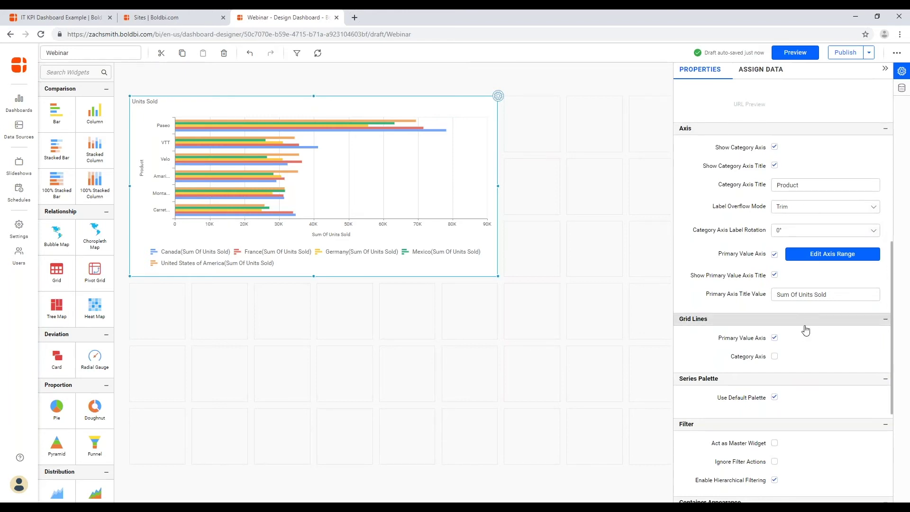
{"action": "scroll", "coordinate": [804, 329], "scroll_direction": "down", "scroll_amount": 2}
{"action": "scroll", "coordinate": [805, 329], "scroll_direction": "down", "scroll_amount": 5}
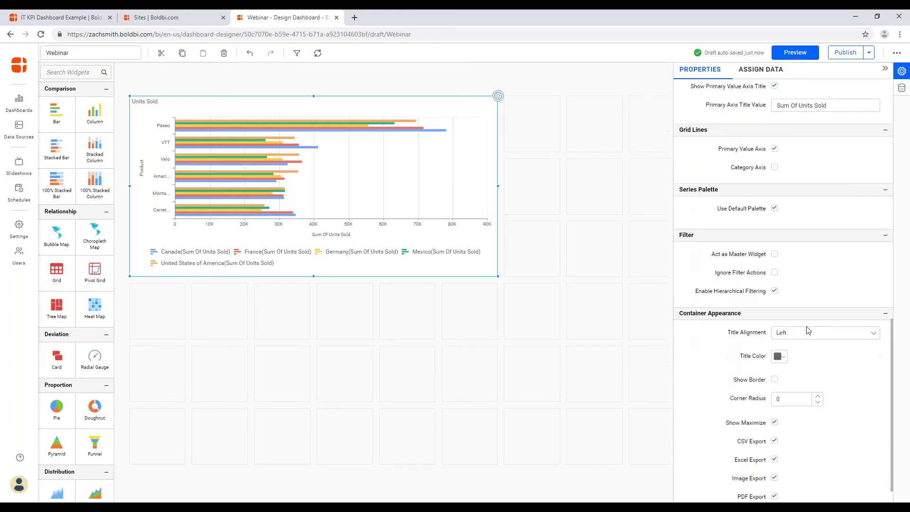
{"action": "left_click", "coordinate": [774, 209]}
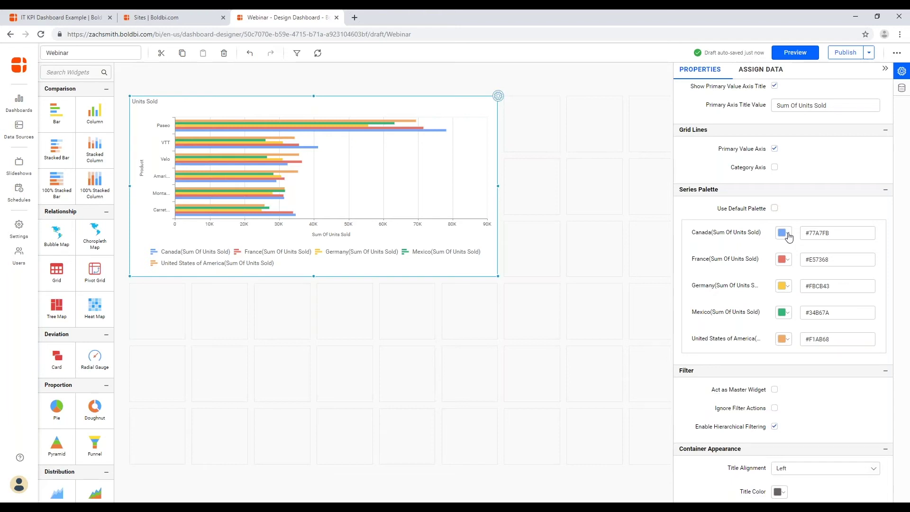
Set the Canada series color to the light blue swatch #46c7f4 in the Units Sold chart's palette.
{"action": "left_click", "coordinate": [783, 233]}
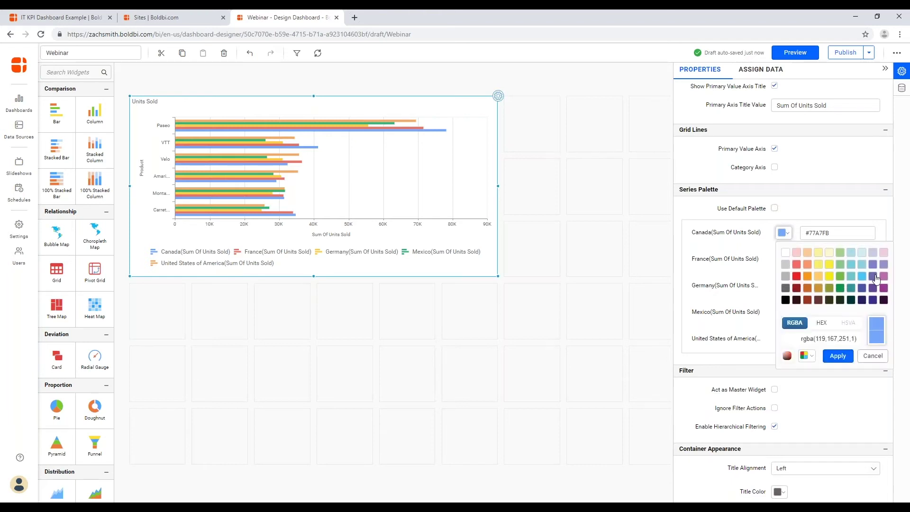
{"action": "left_click", "coordinate": [810, 359]}
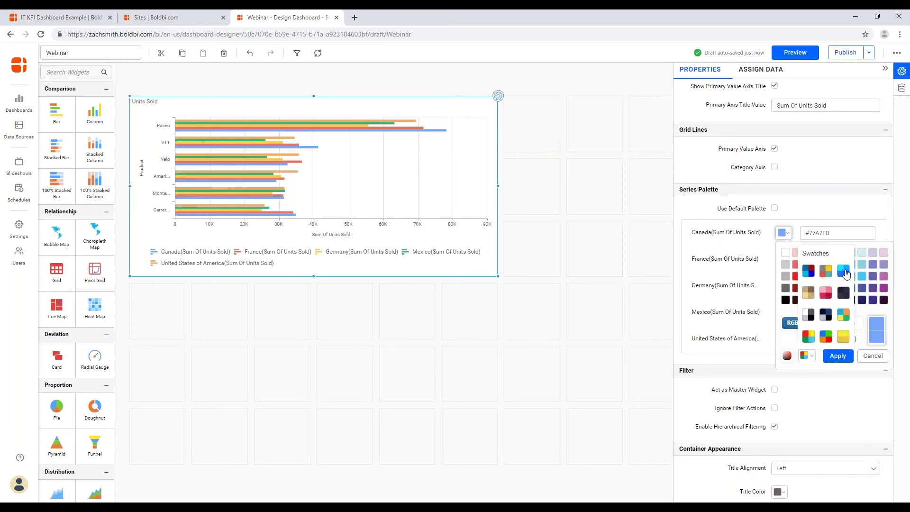
{"action": "left_click", "coordinate": [811, 359]}
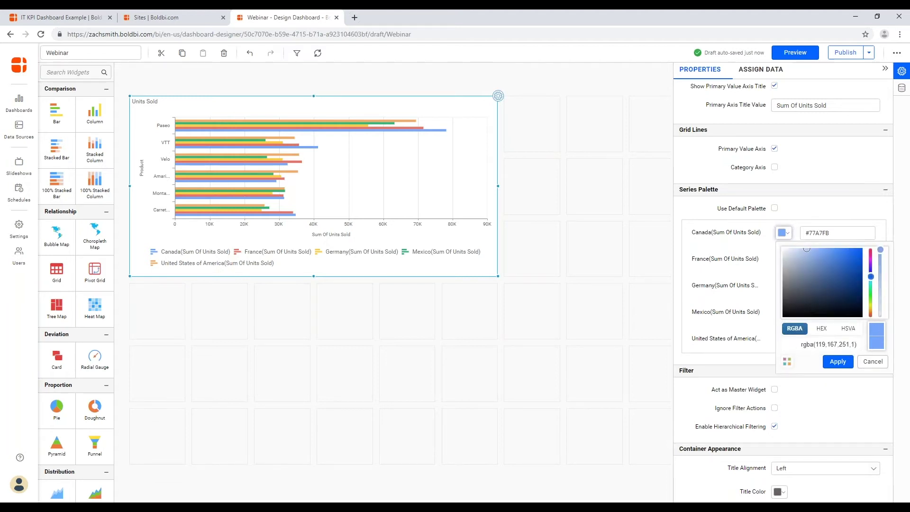
{"action": "left_click", "coordinate": [786, 363]}
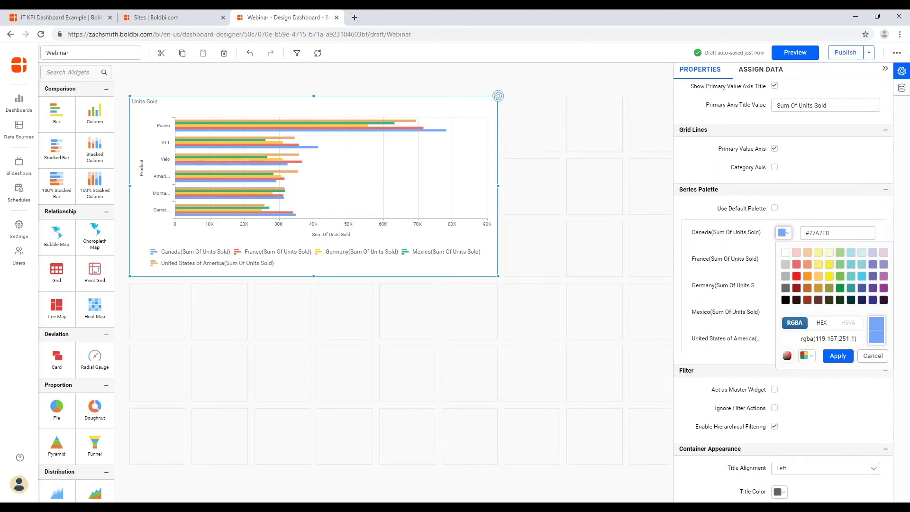
{"action": "left_click", "coordinate": [862, 277]}
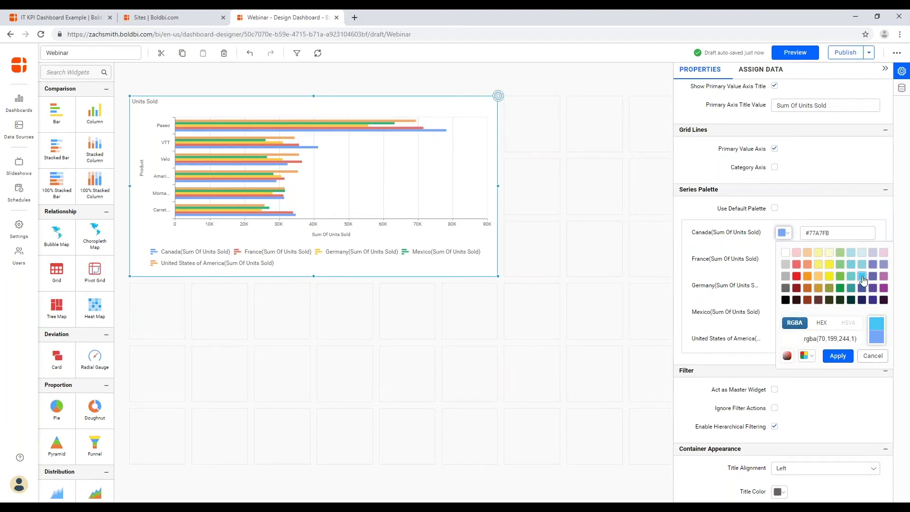
{"action": "left_click", "coordinate": [839, 360]}
{"action": "mouse_move", "coordinate": [428, 130]}
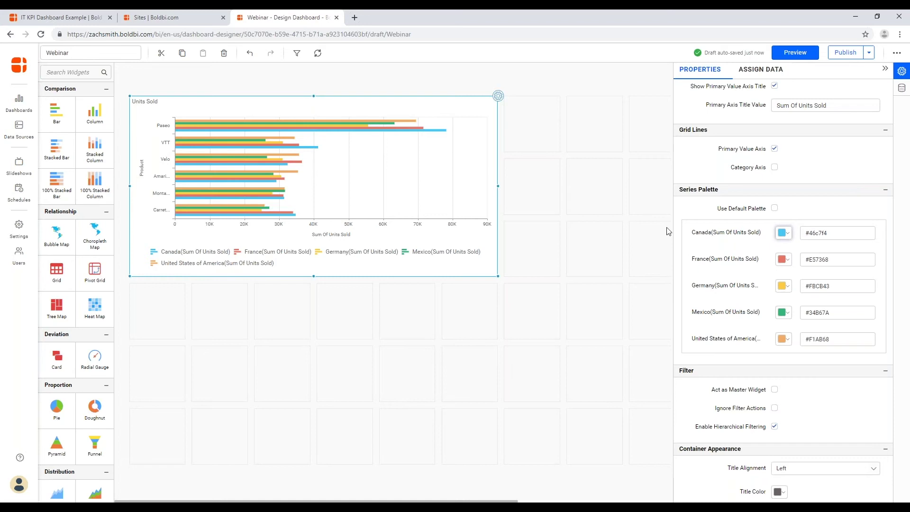
Add a pie chart in the empty grid space beside the Units Sold chart and open its properties.
{"action": "left_click", "coordinate": [909, 325]}
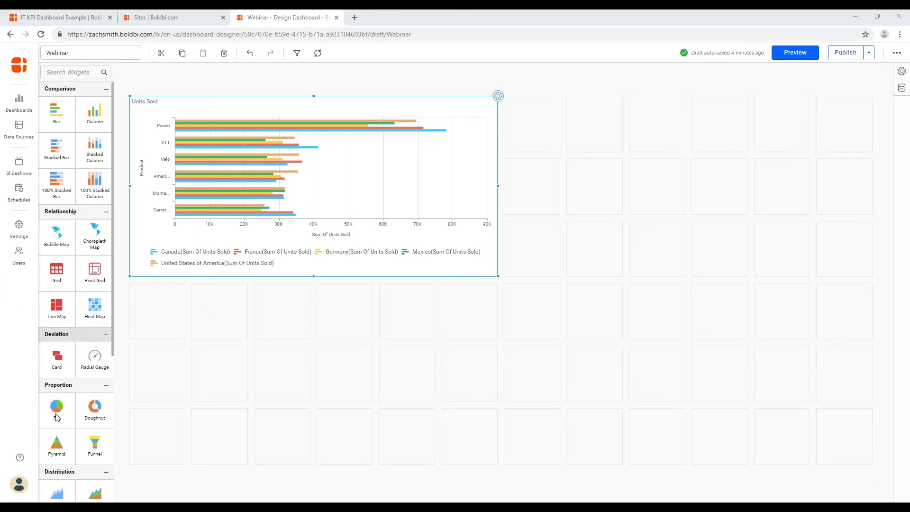
{"action": "left_click_drag", "start_coordinate": [57, 417], "coordinate": [872, 274]}
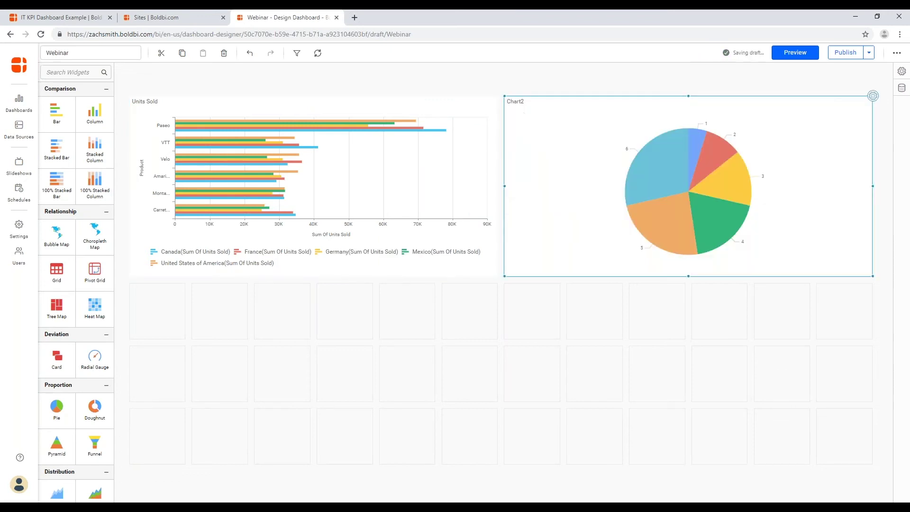
{"action": "left_click", "coordinate": [873, 97]}
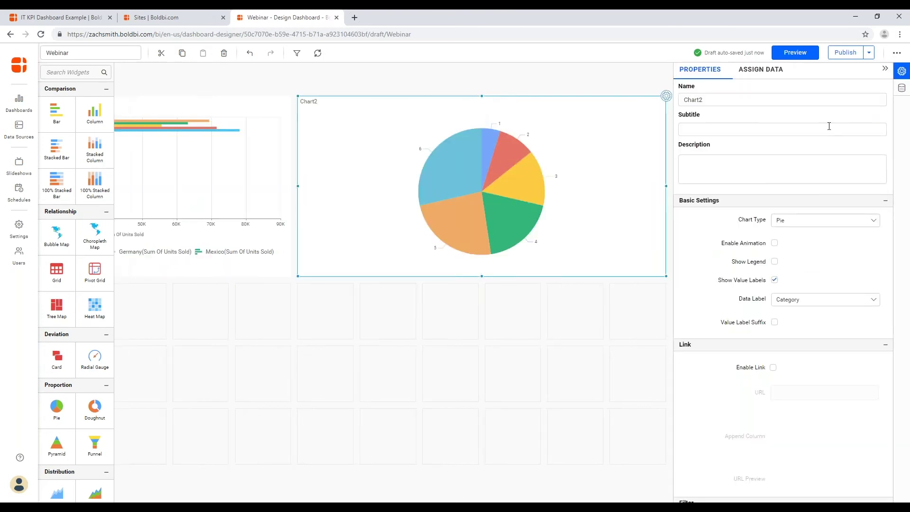
Assign the Sales measure as the pie chart's value and the Product dimension as its column.
{"action": "left_click", "coordinate": [759, 73]}
{"action": "left_click_drag", "start_coordinate": [721, 183], "coordinate": [810, 126]}
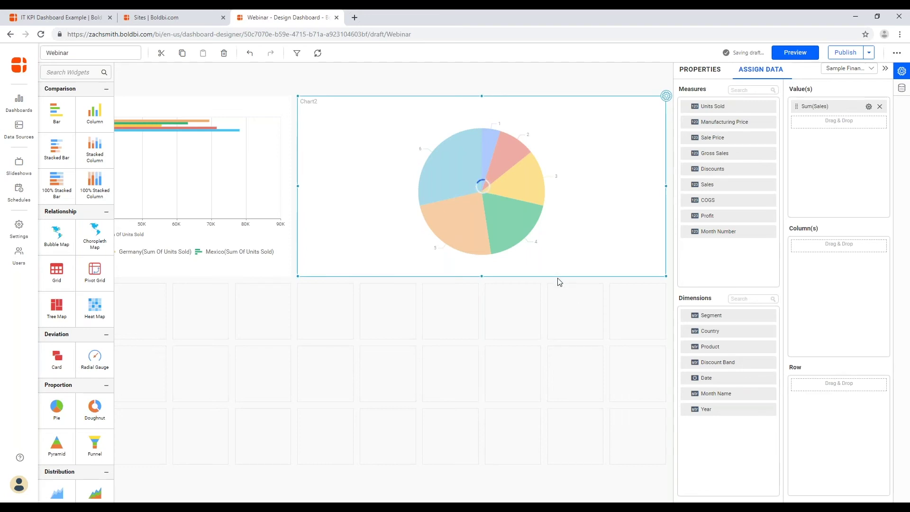
{"action": "left_click_drag", "start_coordinate": [723, 350], "coordinate": [814, 271]}
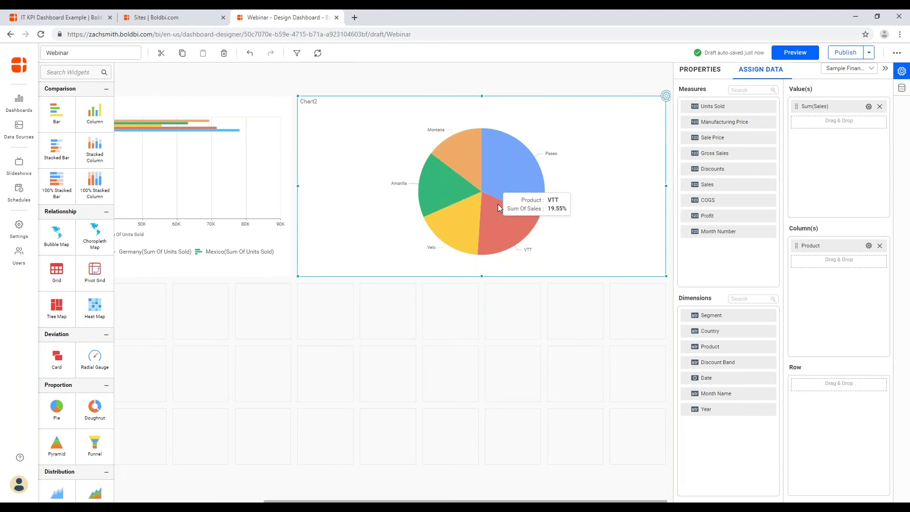
Enable animation and show the legend for the pie chart.
{"action": "left_click", "coordinate": [709, 73]}
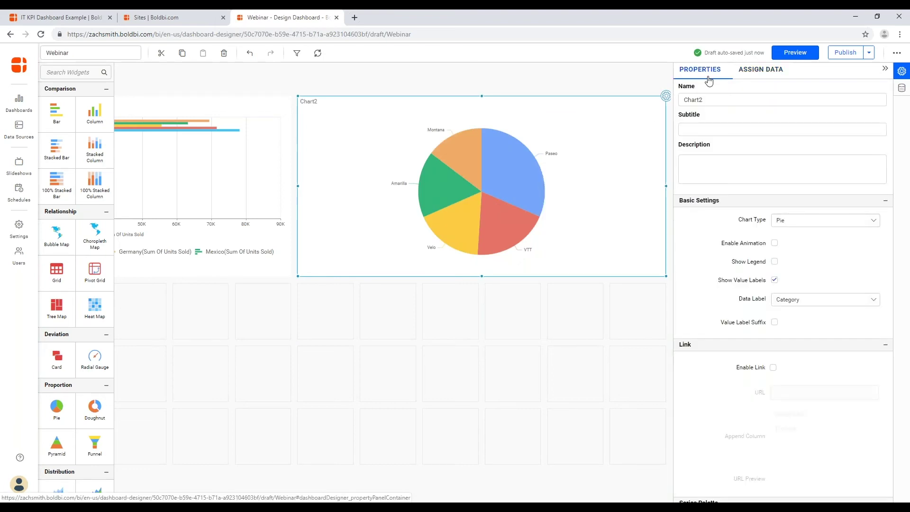
{"action": "left_click", "coordinate": [773, 243]}
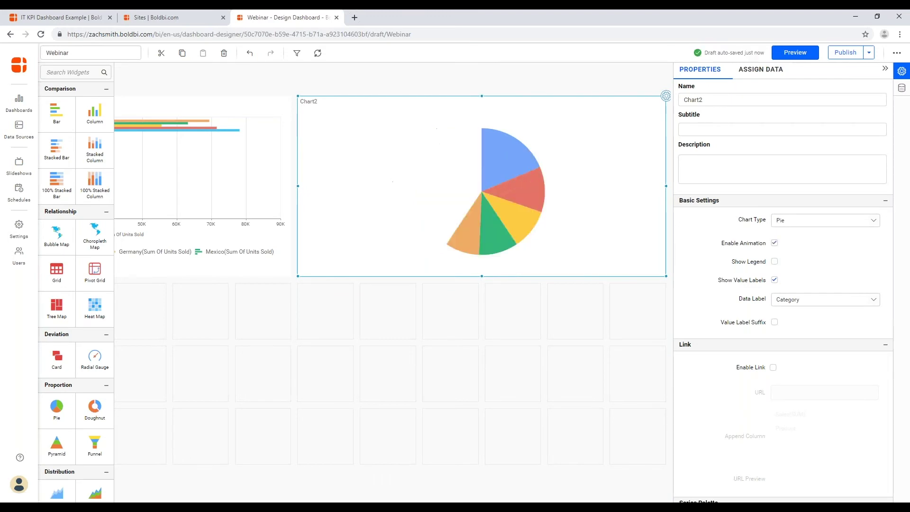
{"action": "left_click", "coordinate": [774, 262]}
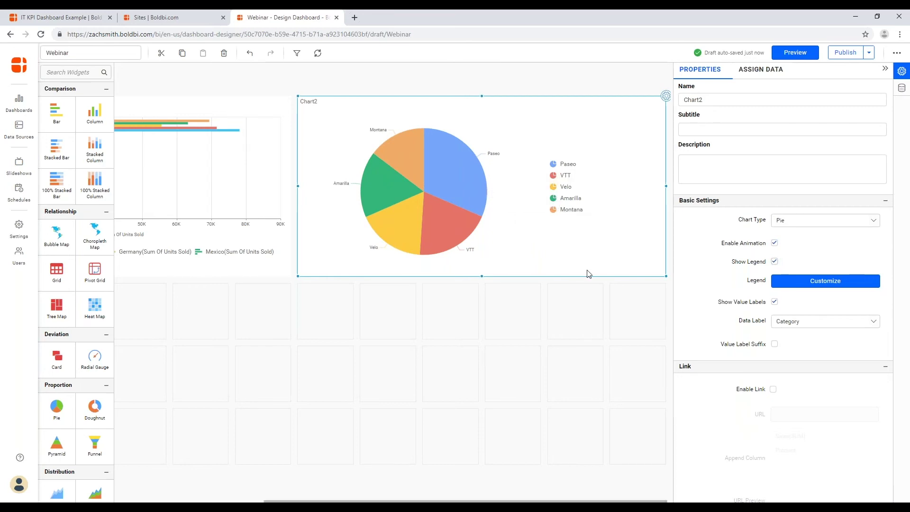
Change the sales-by-product pie chart's type to Doughnut, leaving the value label suffix off.
{"action": "left_click", "coordinate": [809, 222]}
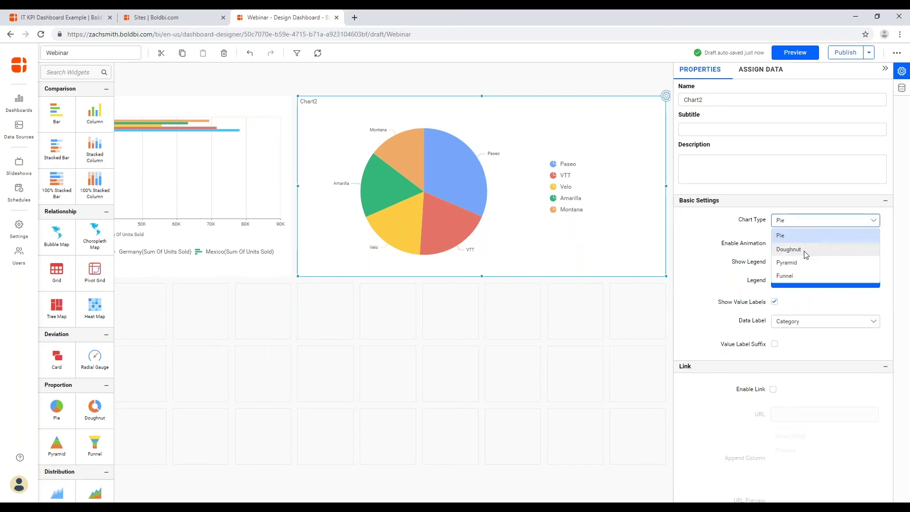
{"action": "left_click", "coordinate": [801, 252]}
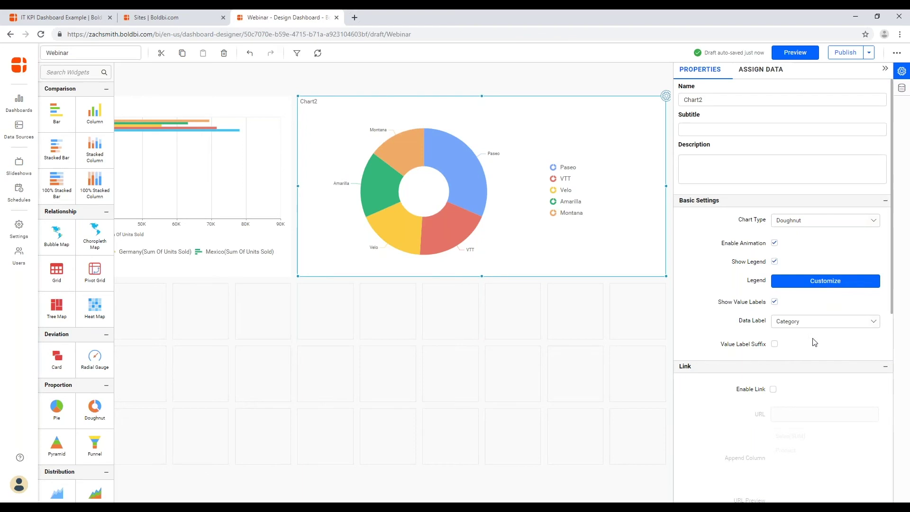
{"action": "left_click", "coordinate": [774, 344]}
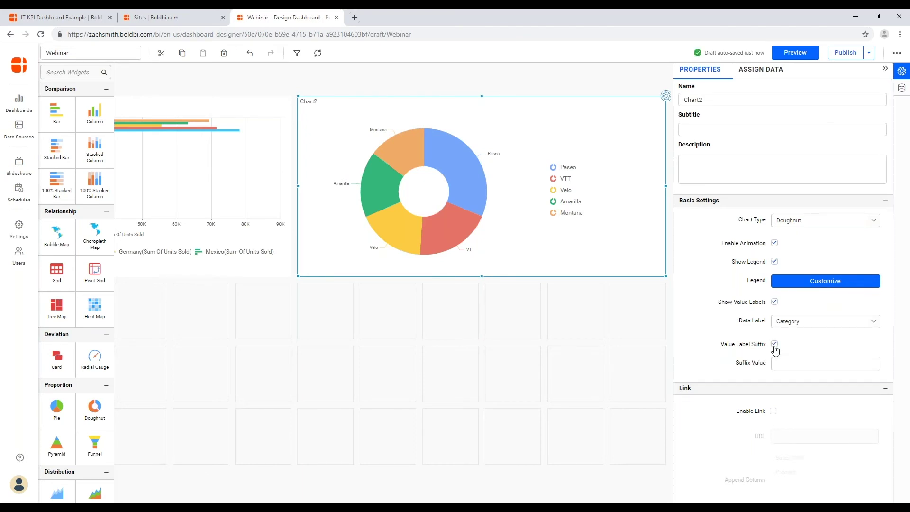
{"action": "key", "text": "ctrl+z"}
Turn off the doughnut chart's default palette, set Color1 for the Paseo slice to light blue, and inspect the slice tooltips.
{"action": "left_click_drag", "start_coordinate": [894, 128], "coordinate": [902, 321]}
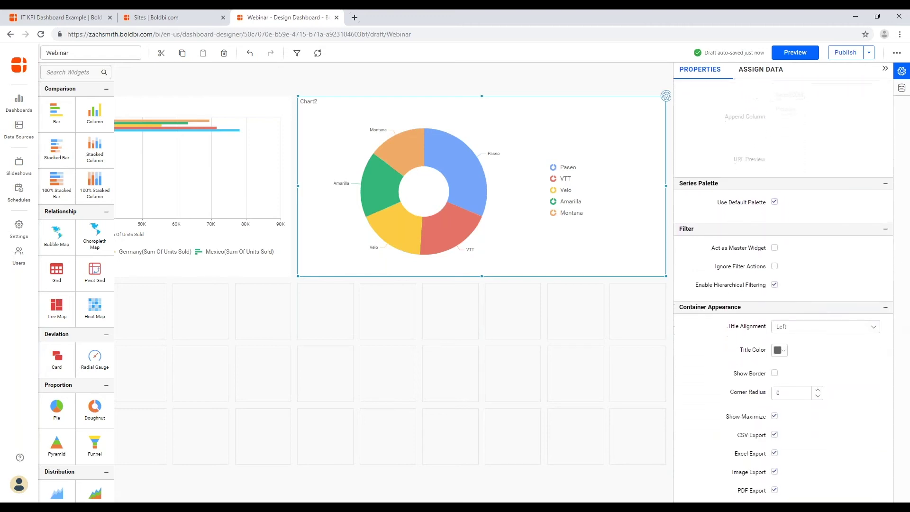
{"action": "left_click", "coordinate": [774, 203]}
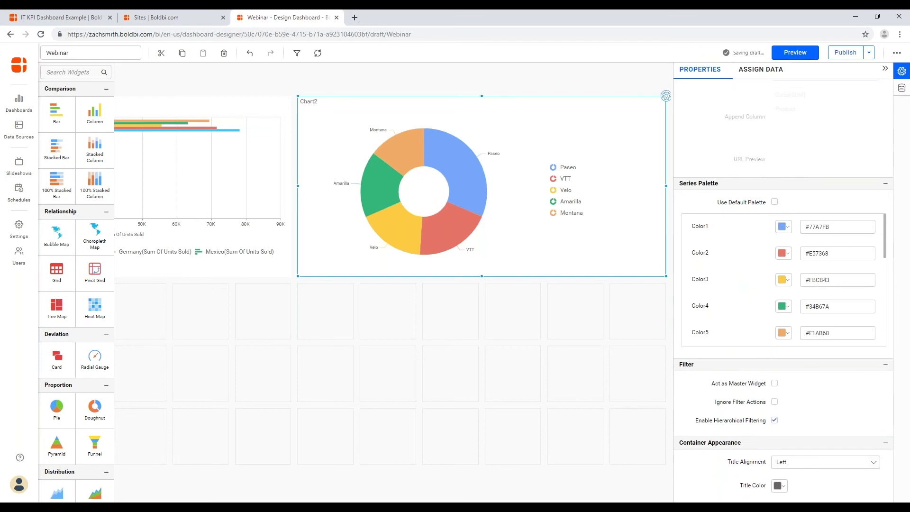
{"action": "left_click", "coordinate": [783, 226]}
{"action": "left_click", "coordinate": [863, 250]}
{"action": "left_click_drag", "start_coordinate": [893, 253], "coordinate": [893, 94]}
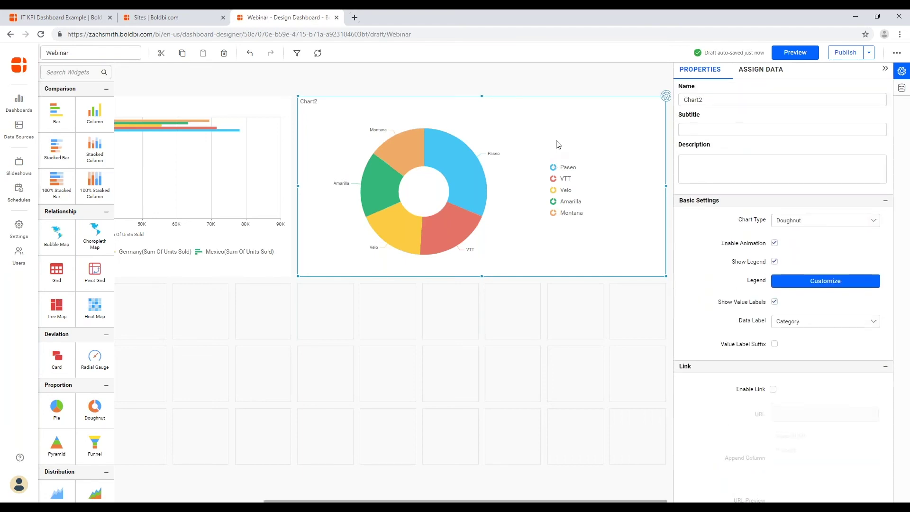
{"action": "mouse_move", "coordinate": [467, 167]}
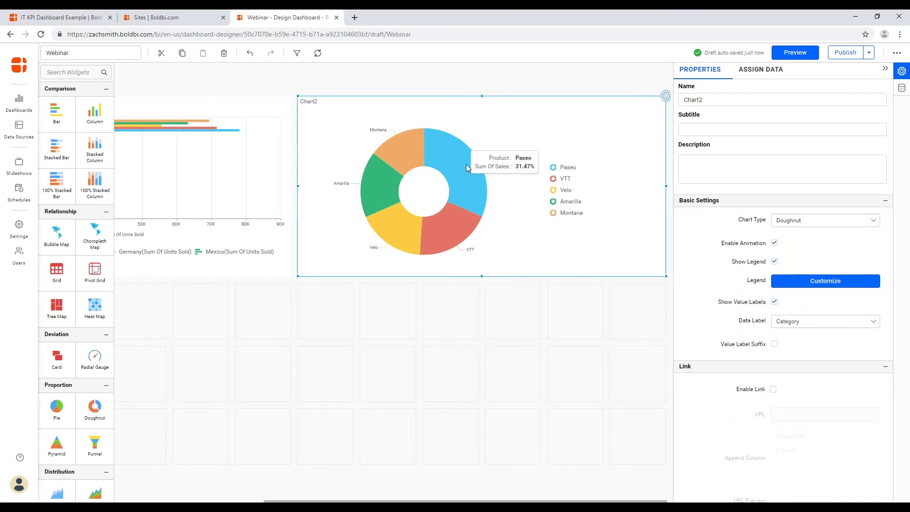
{"action": "mouse_move", "coordinate": [385, 187]}
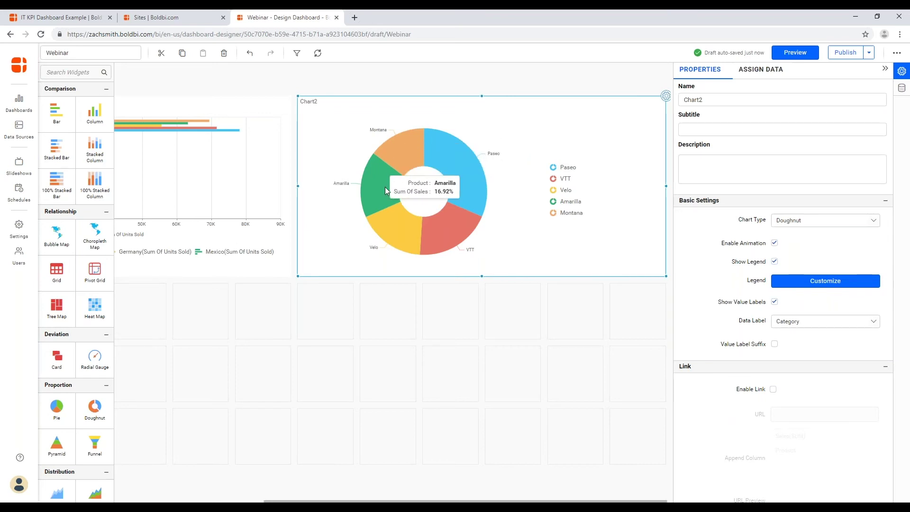
{"action": "mouse_move", "coordinate": [436, 229]}
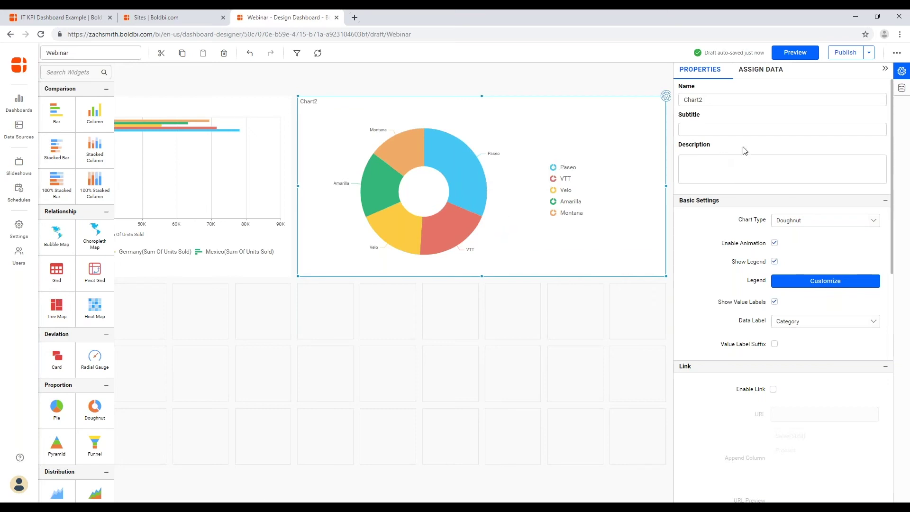
{"action": "left_click", "coordinate": [884, 68]}
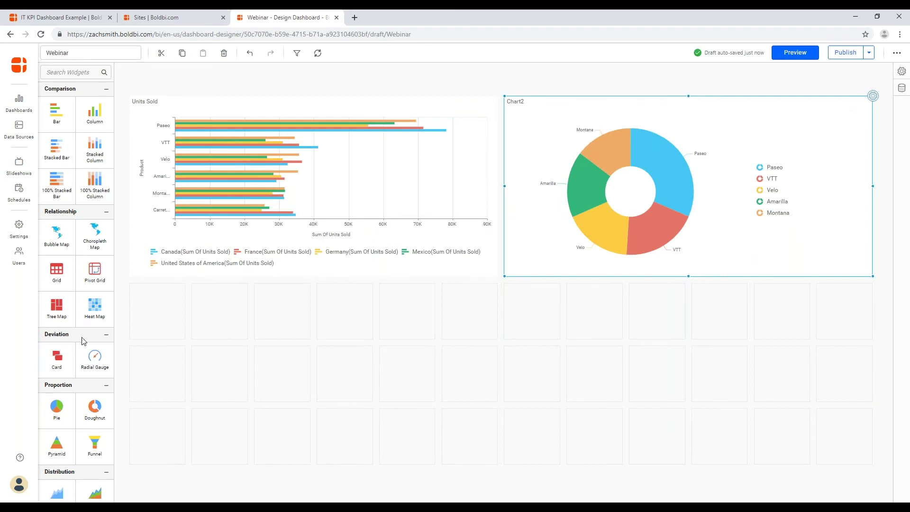
Add a line chart in the empty space below the Units Sold chart and extend the doughnut chart one grid row downward.
{"action": "scroll", "coordinate": [85, 341], "scroll_direction": "down", "scroll_amount": 5}
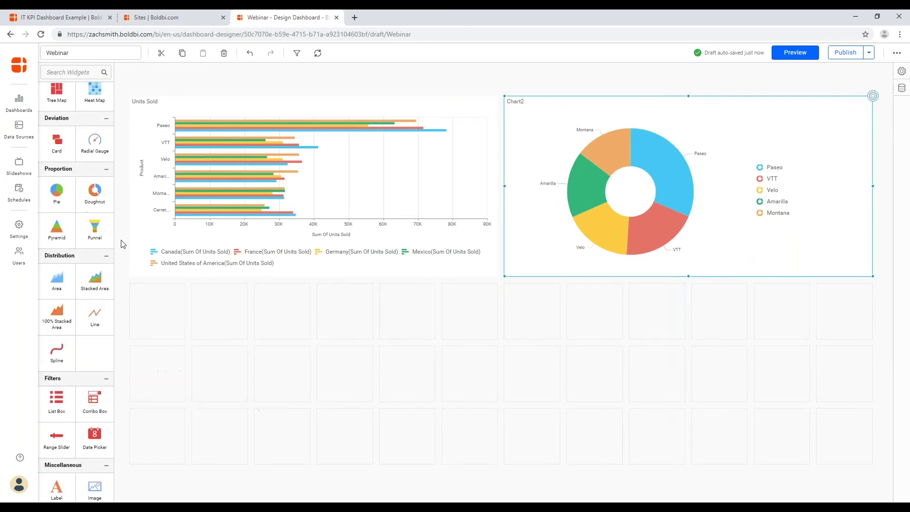
{"action": "left_click_drag", "start_coordinate": [90, 323], "coordinate": [466, 428]}
{"action": "left_click", "coordinate": [526, 264]}
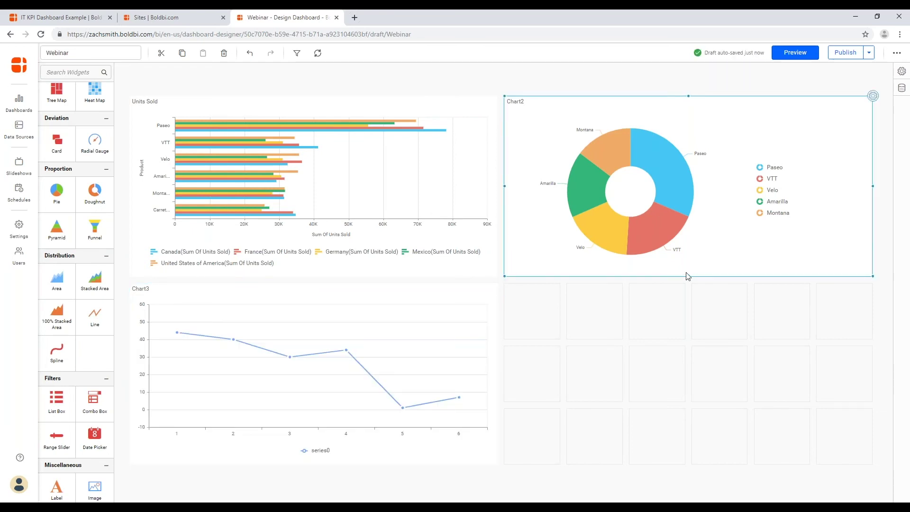
{"action": "left_click_drag", "start_coordinate": [692, 282], "coordinate": [687, 323]}
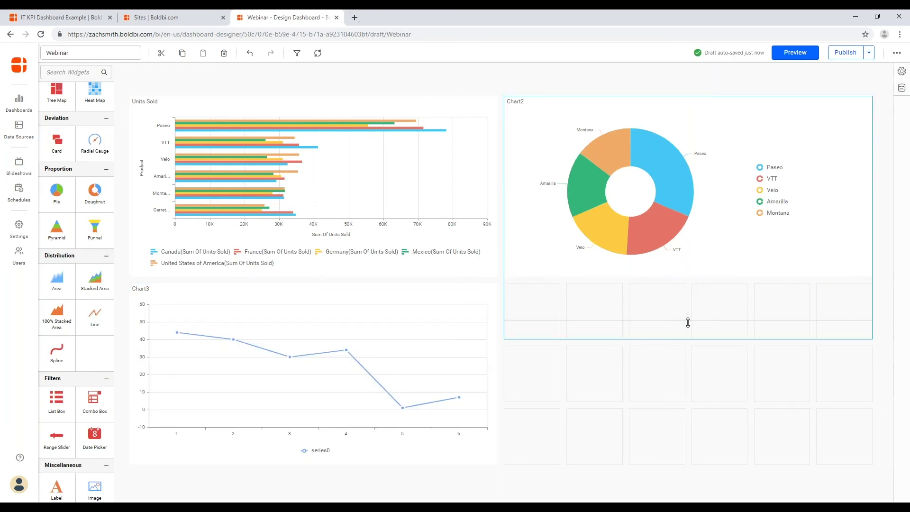
Assign the Profit measure as the line chart's value, the Product dimension as its column and Country as its row.
{"action": "left_click", "coordinate": [439, 320]}
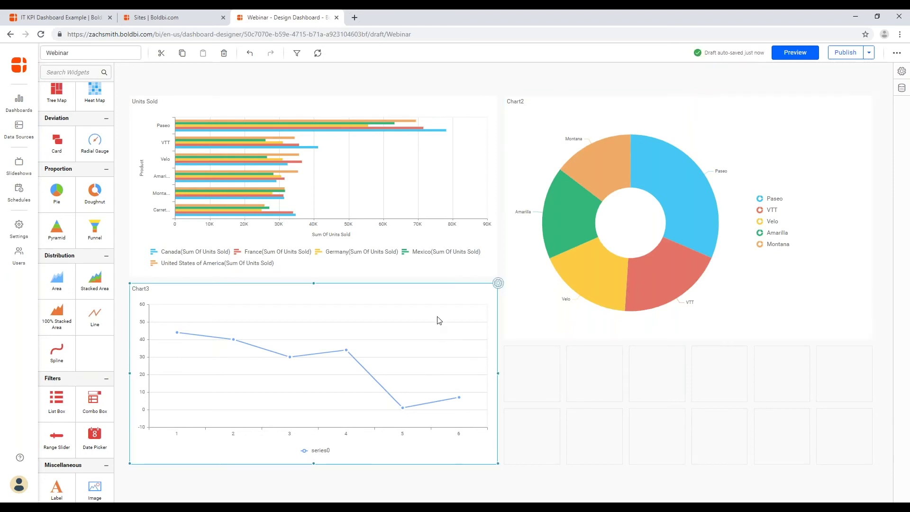
{"action": "left_click", "coordinate": [497, 283]}
{"action": "left_click", "coordinate": [764, 69]}
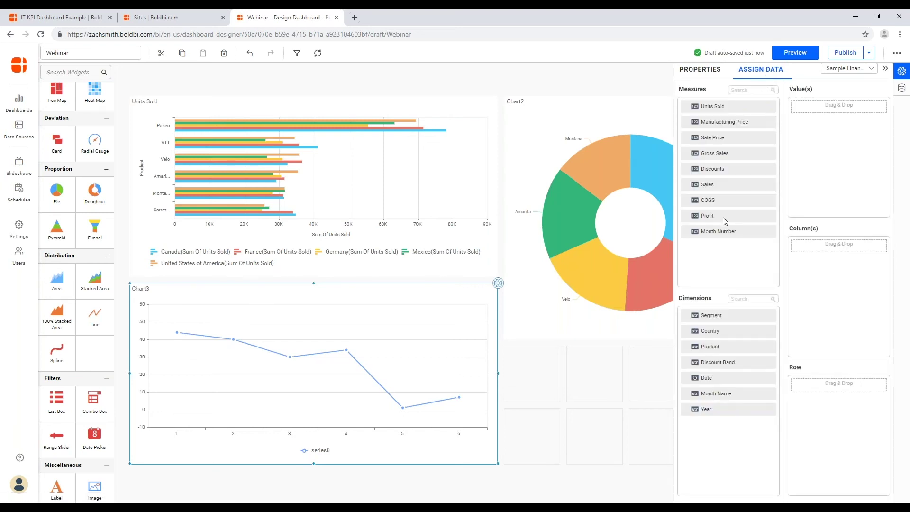
{"action": "left_click_drag", "start_coordinate": [723, 217], "coordinate": [817, 115]}
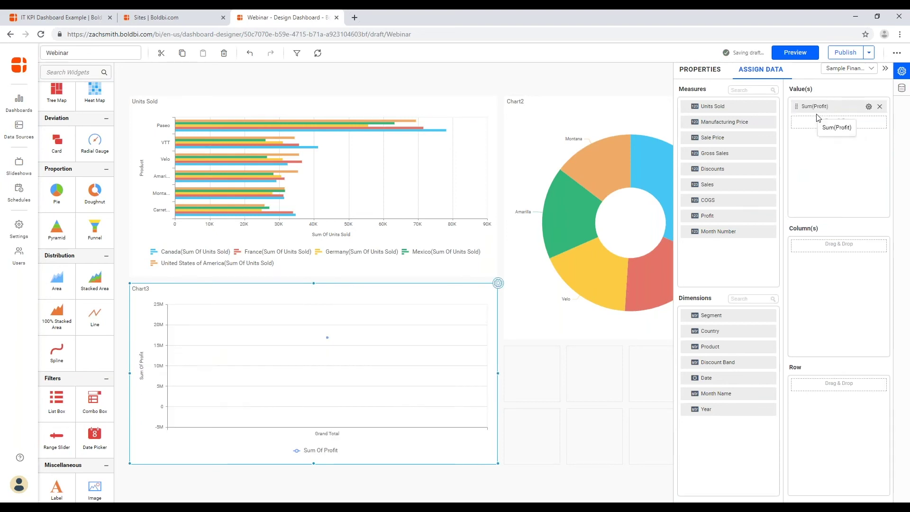
{"action": "left_click_drag", "start_coordinate": [728, 350], "coordinate": [808, 267]}
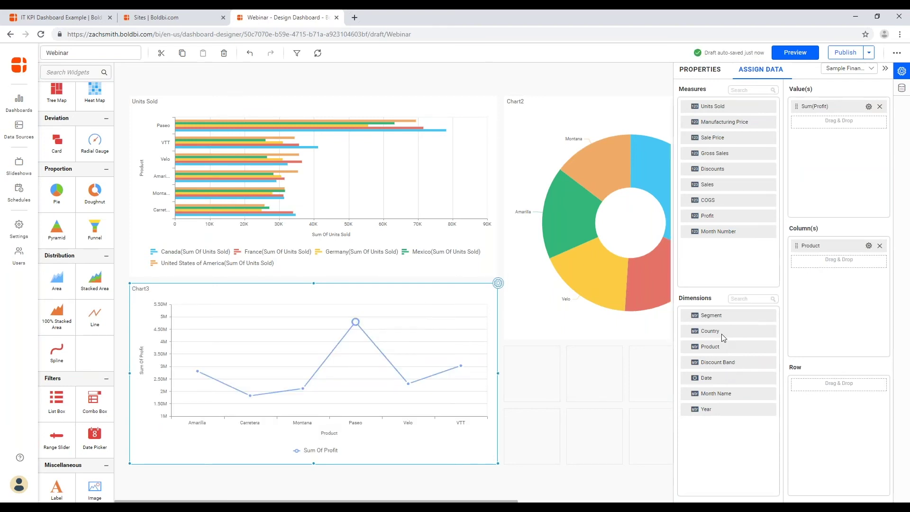
{"action": "left_click_drag", "start_coordinate": [721, 331], "coordinate": [812, 406]}
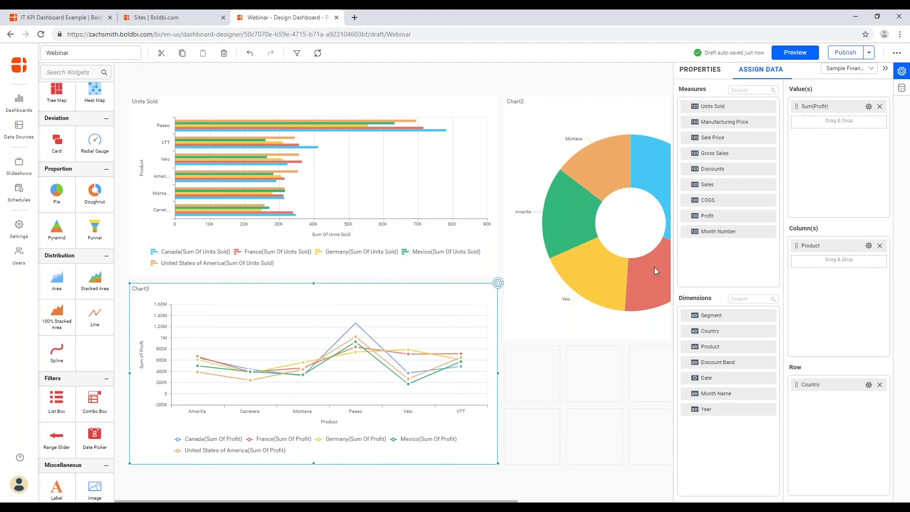
Enable animation for the profit line chart and change its chart type to Spline.
{"action": "left_click", "coordinate": [706, 70]}
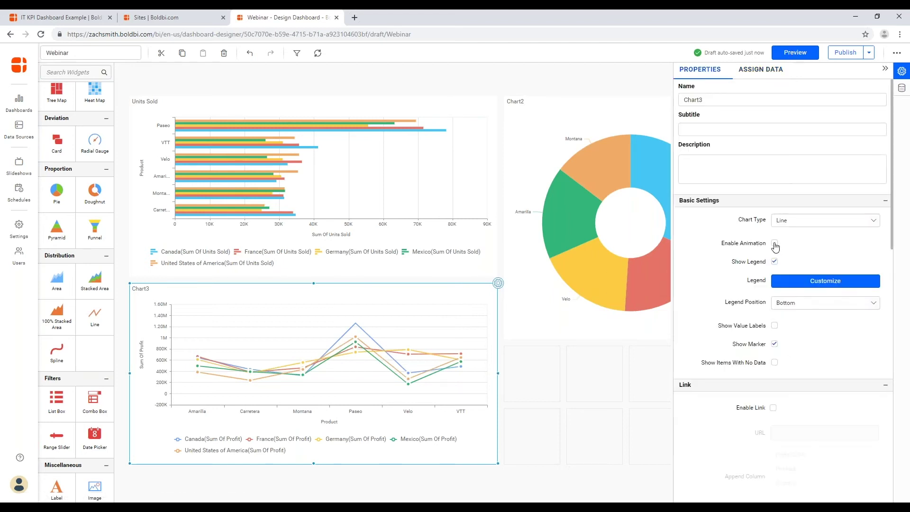
{"action": "left_click", "coordinate": [774, 244]}
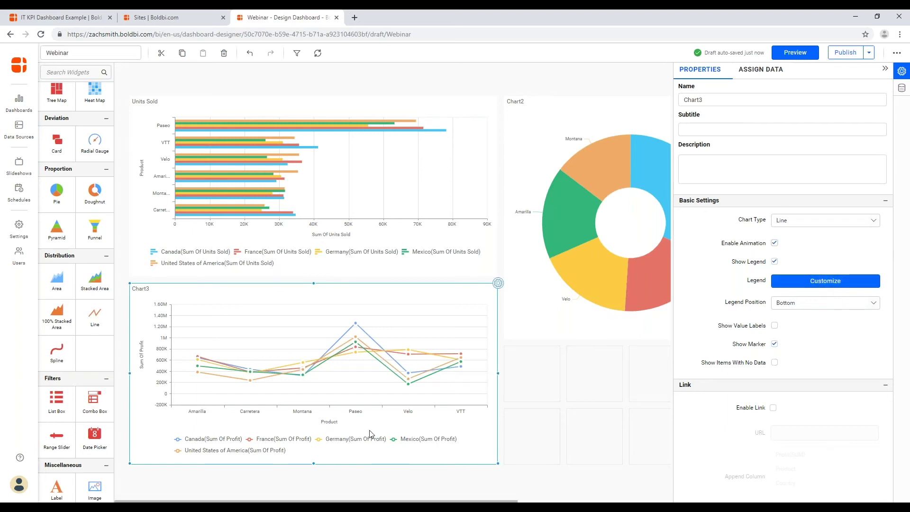
{"action": "mouse_move", "coordinate": [892, 199]}
{"action": "left_mouse_down"}
{"action": "mouse_move", "coordinate": [893, 269]}
{"action": "mouse_move", "coordinate": [893, 199]}
{"action": "left_mouse_up"}
{"action": "left_click", "coordinate": [811, 221]}
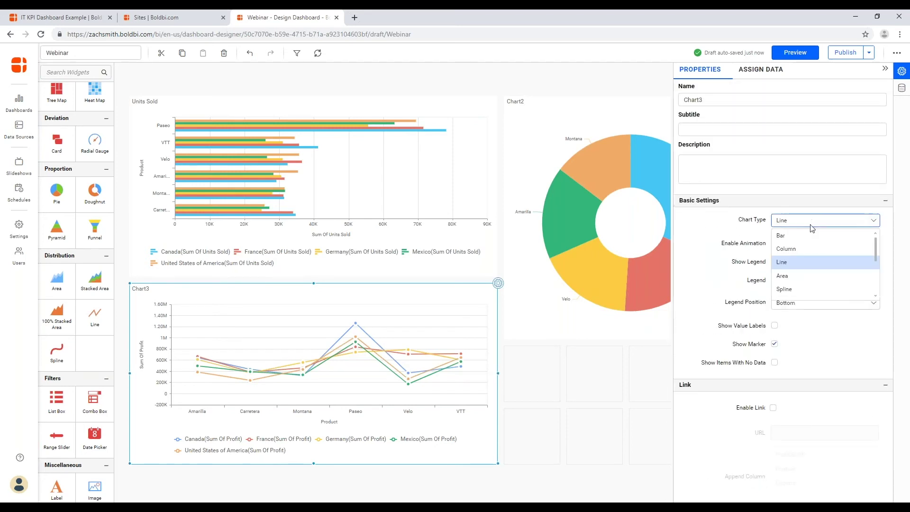
{"action": "left_click", "coordinate": [794, 290]}
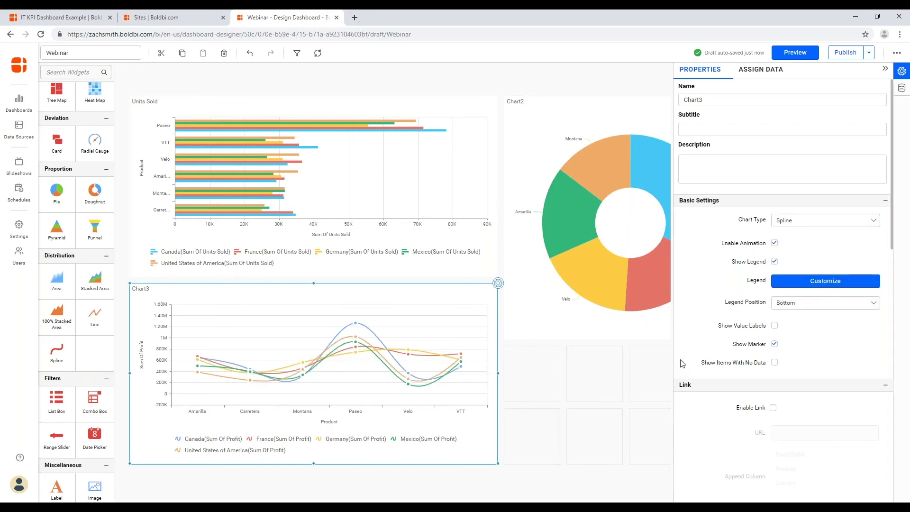
{"action": "left_click", "coordinate": [884, 71]}
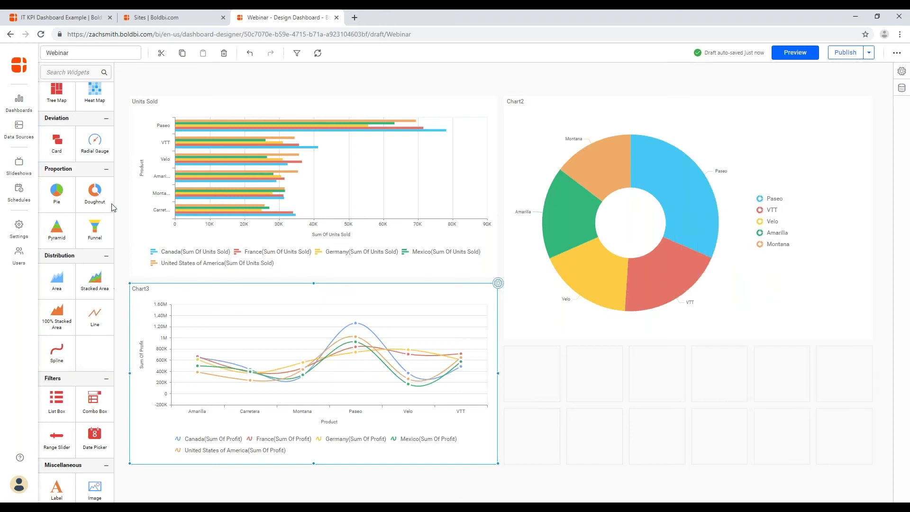
Add a combo box filter in the empty space below the doughnut chart and assign the Product dimension as its column.
{"action": "scroll", "coordinate": [93, 272], "scroll_direction": "down", "scroll_amount": 1}
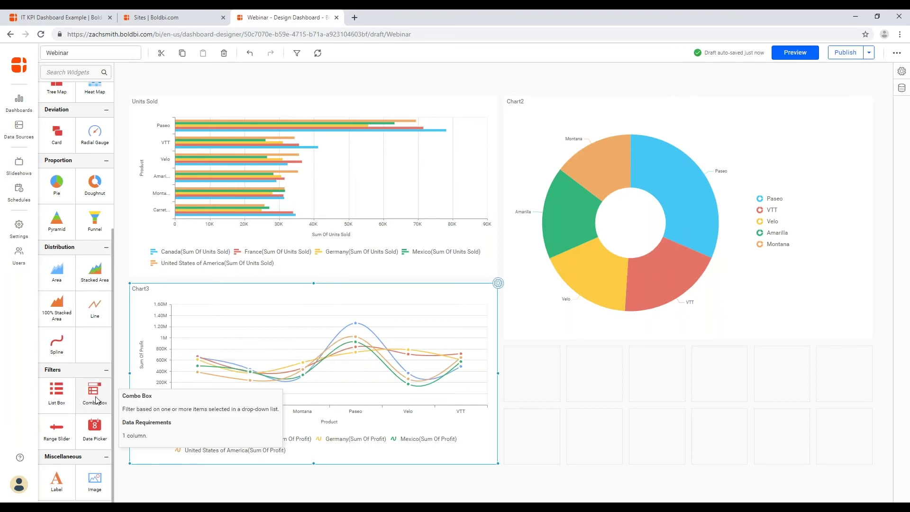
{"action": "left_click_drag", "start_coordinate": [98, 396], "coordinate": [833, 423]}
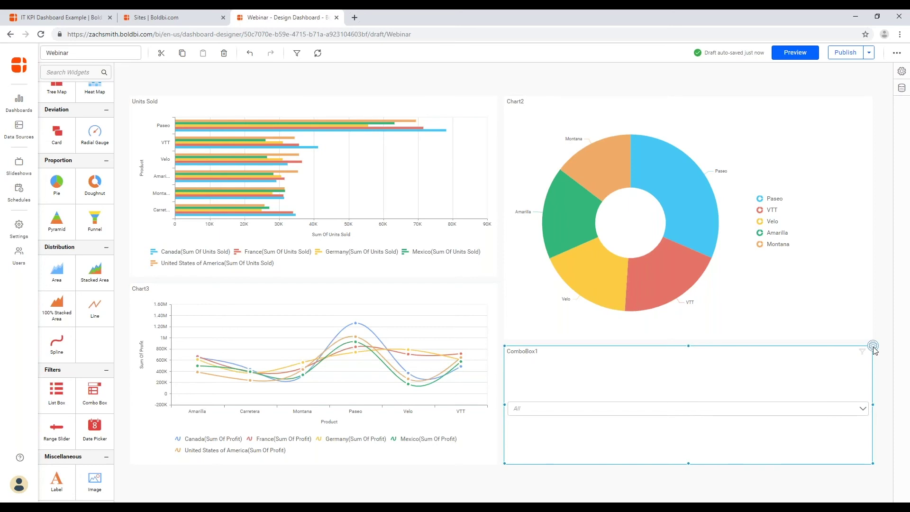
{"action": "left_click", "coordinate": [872, 346]}
{"action": "left_click", "coordinate": [760, 71]}
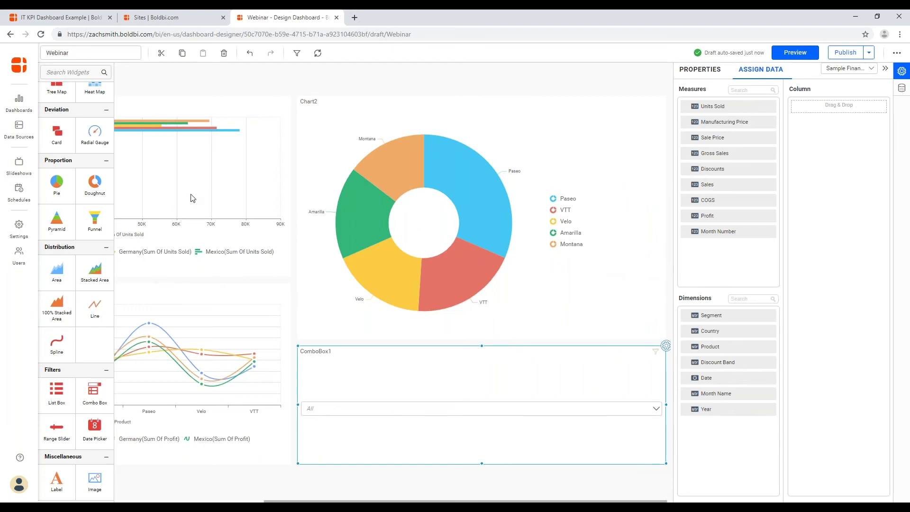
{"action": "left_click_drag", "start_coordinate": [695, 346], "coordinate": [822, 121]}
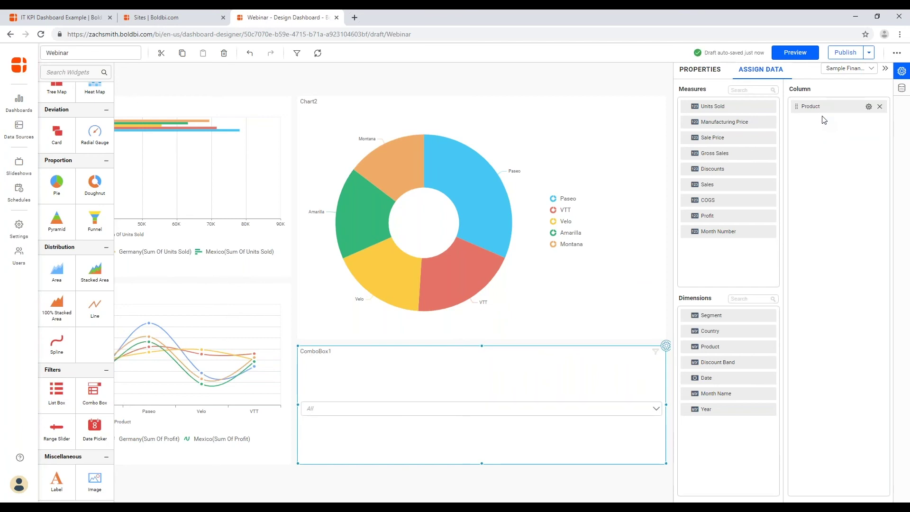
{"action": "left_click", "coordinate": [885, 70]}
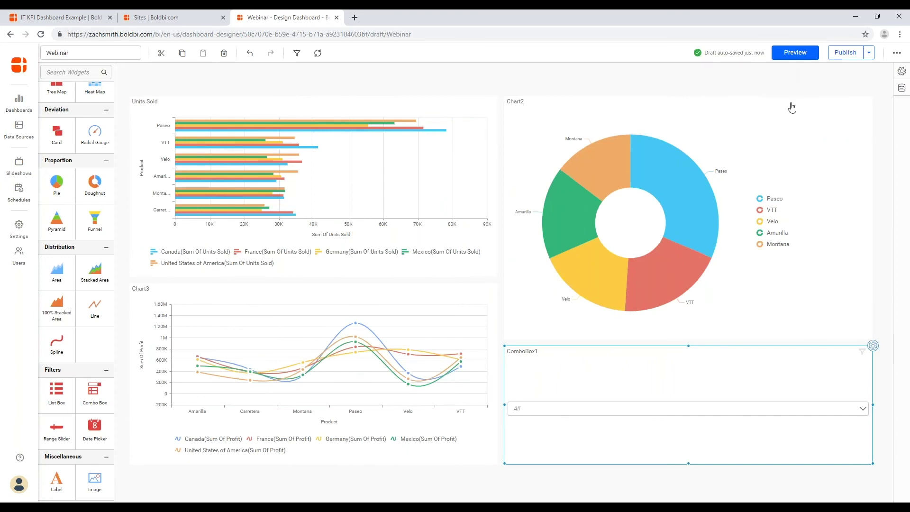
Compare the combo box's product list with multiselect on and off, then leave multiselect enabled.
{"action": "left_click", "coordinate": [871, 346]}
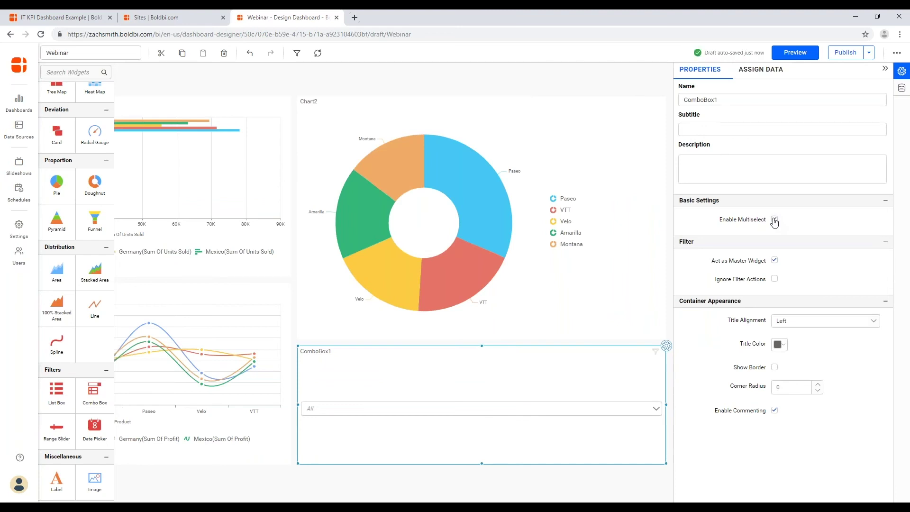
{"action": "left_click", "coordinate": [656, 409]}
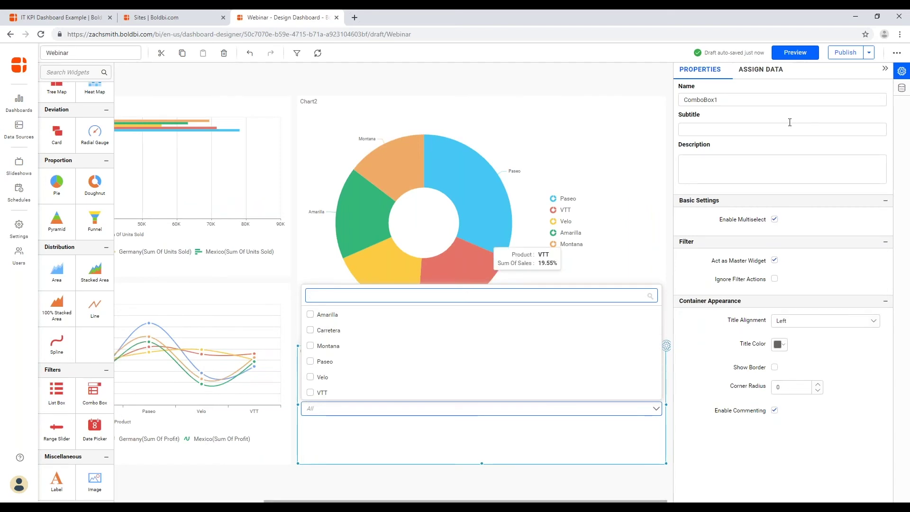
{"action": "left_click", "coordinate": [774, 219]}
{"action": "left_click", "coordinate": [656, 408]}
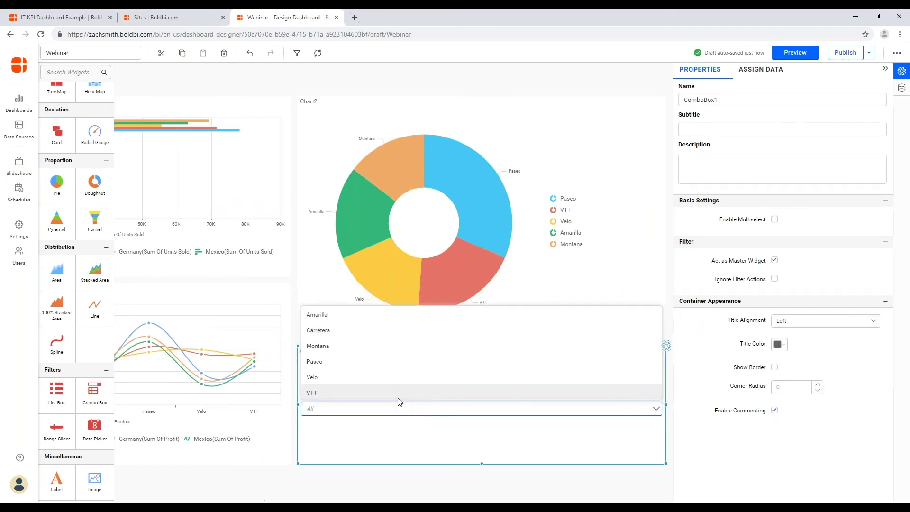
{"action": "left_click", "coordinate": [774, 219]}
{"action": "left_click", "coordinate": [651, 411]}
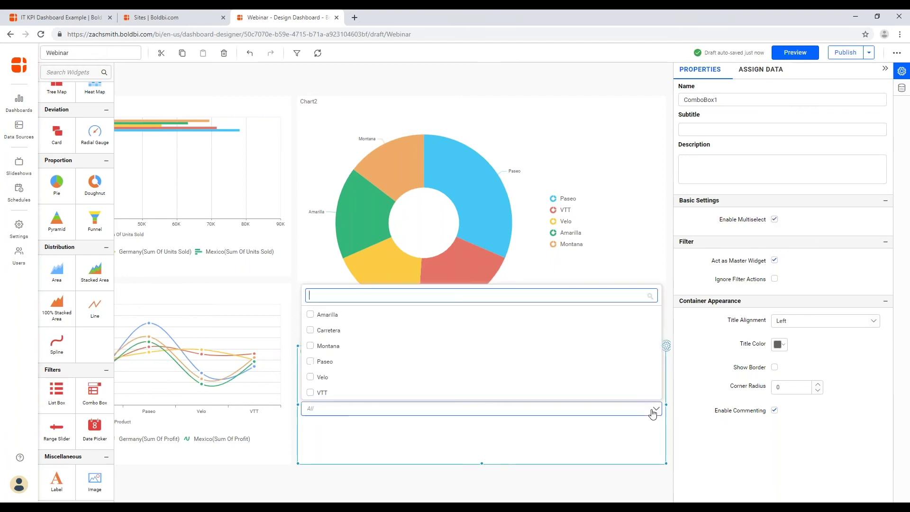
{"action": "left_click", "coordinate": [657, 408]}
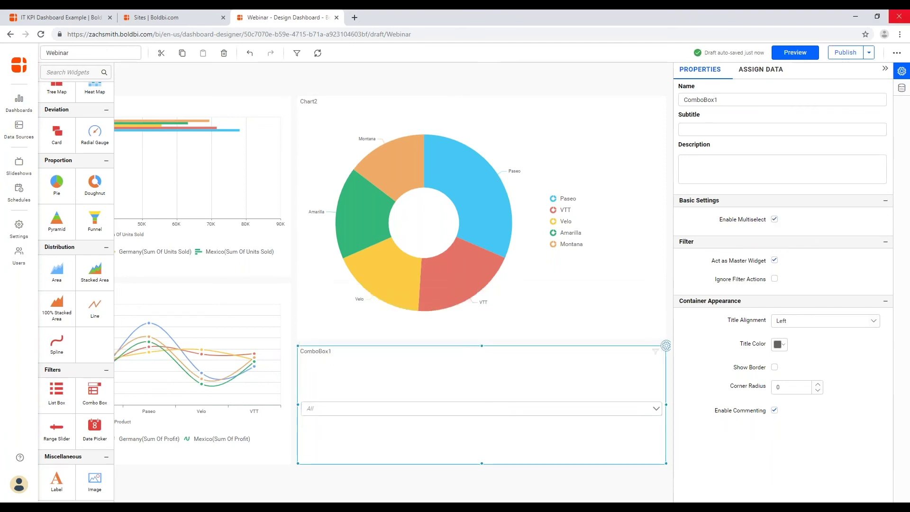
Close the combo box's properties and preview the Webinar dashboard.
{"action": "left_click", "coordinate": [884, 68]}
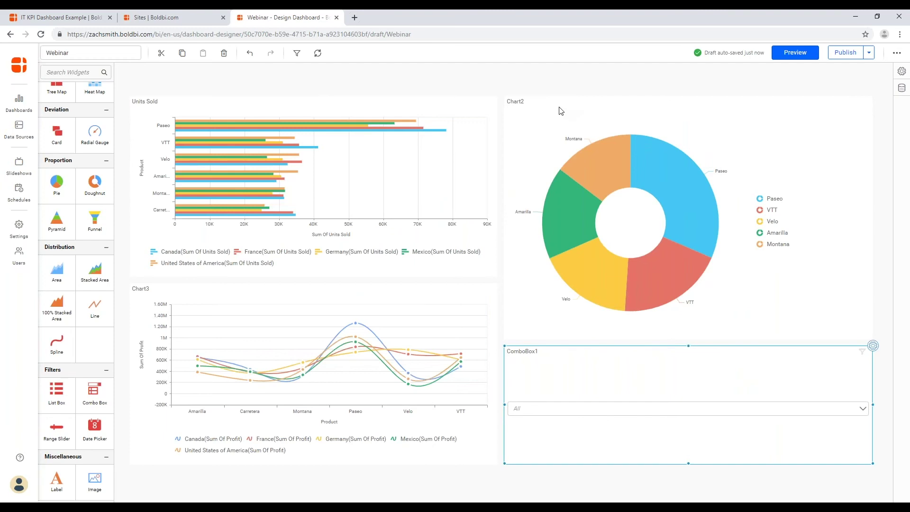
{"action": "left_click", "coordinate": [792, 53]}
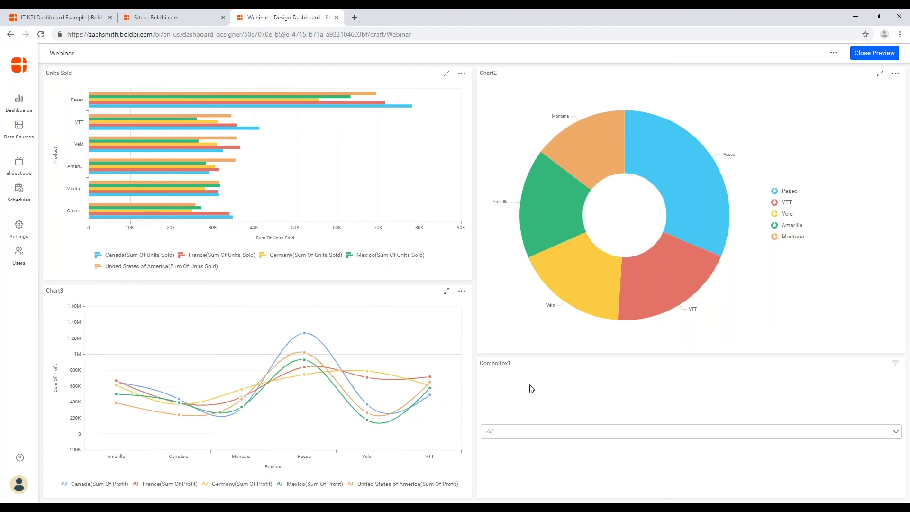
View the combo box's product list and the maximized Units Sold chart in the preview, and return to the designer.
{"action": "left_click", "coordinate": [544, 430]}
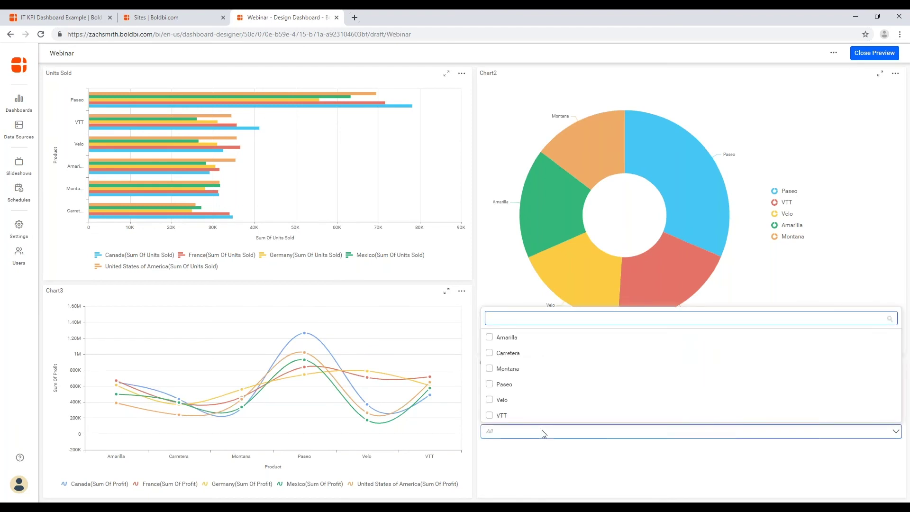
{"action": "key", "text": "Escape"}
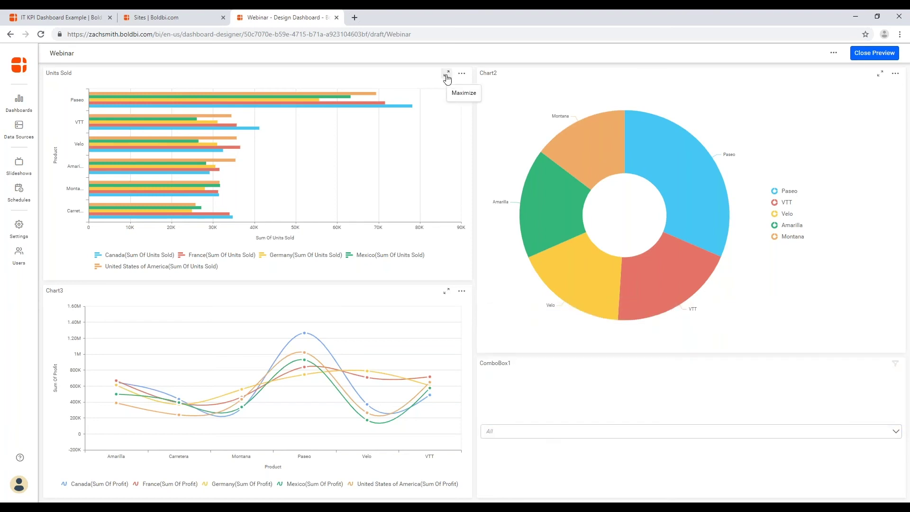
{"action": "left_click", "coordinate": [446, 74]}
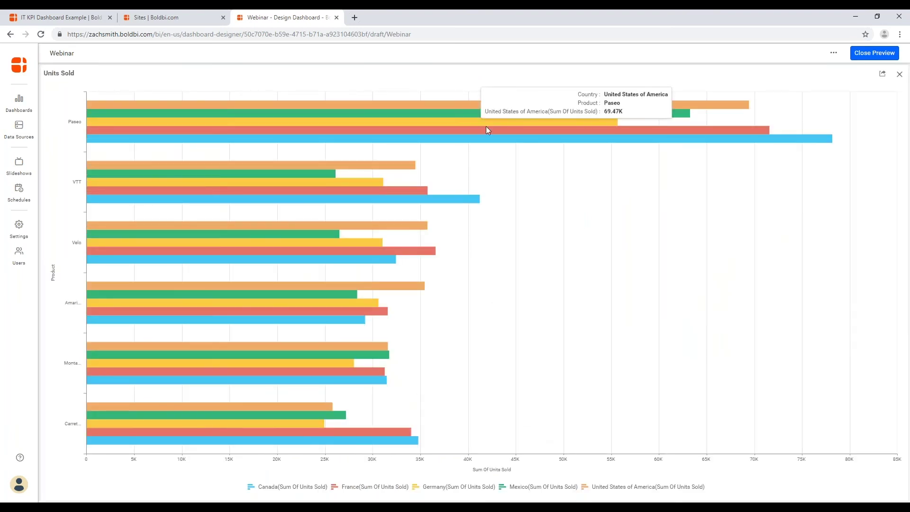
{"action": "left_click", "coordinate": [898, 75]}
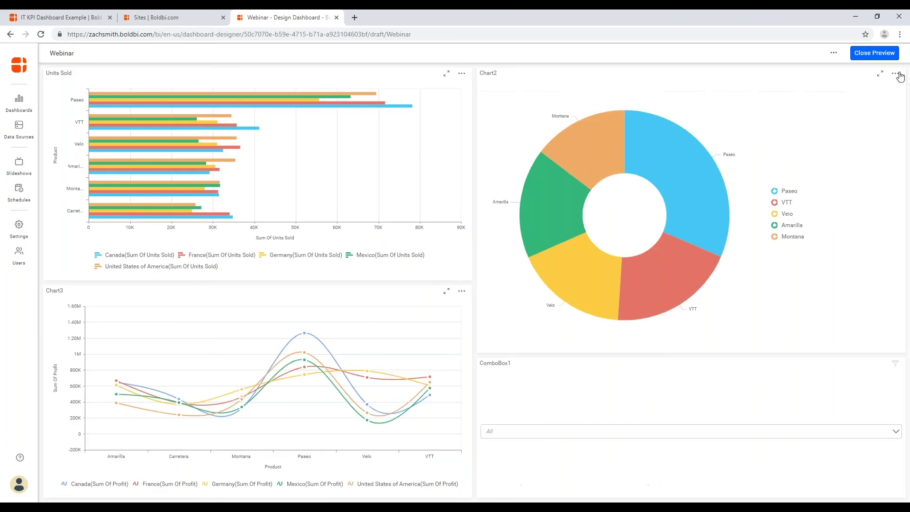
{"action": "left_click", "coordinate": [877, 55]}
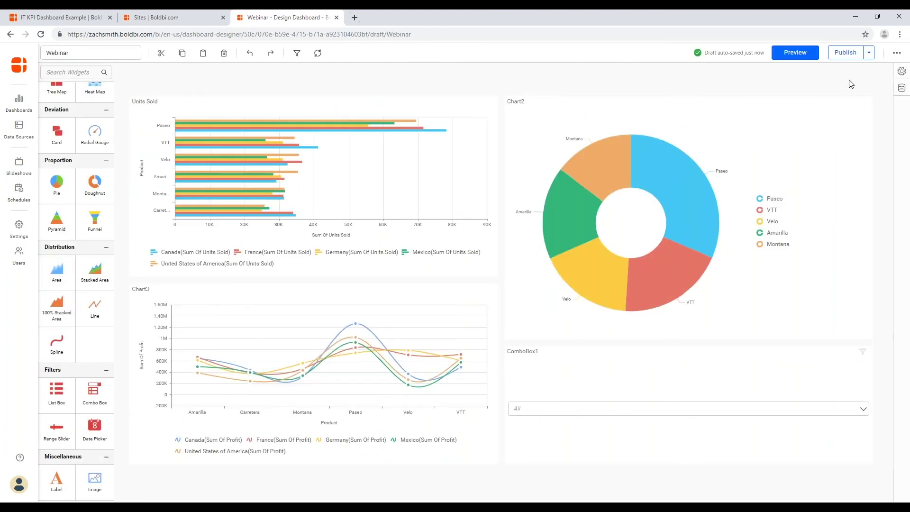
Publish the dashboard as Webinar in the twilio category and open the published dashboard.
{"action": "left_click", "coordinate": [868, 54]}
{"action": "left_click", "coordinate": [847, 66]}
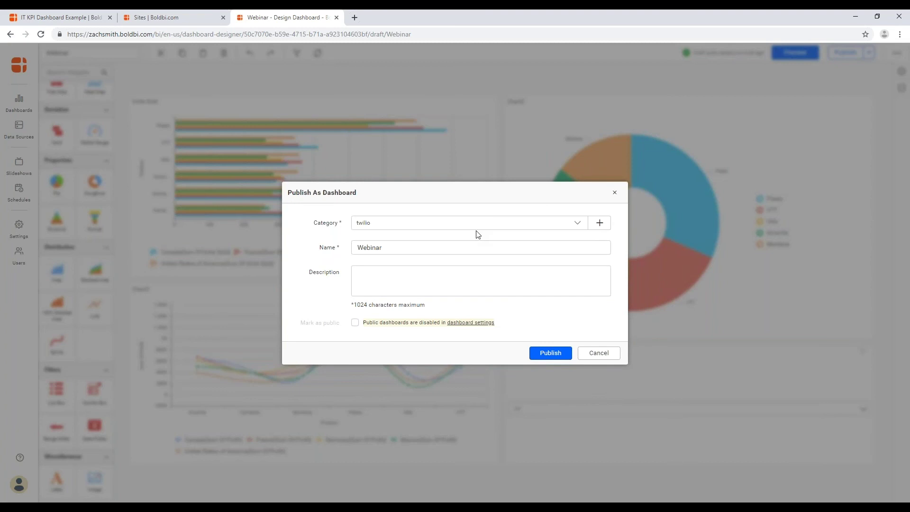
{"action": "left_click", "coordinate": [552, 355]}
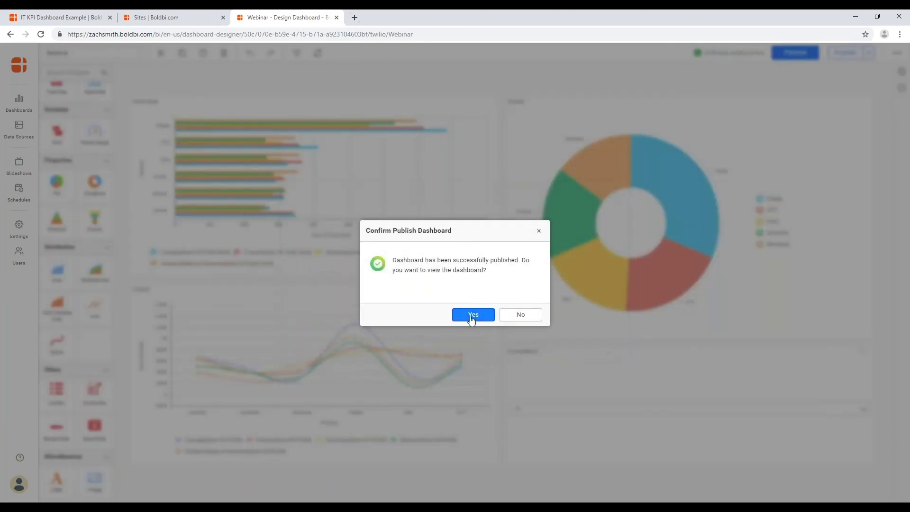
{"action": "left_click", "coordinate": [468, 315]}
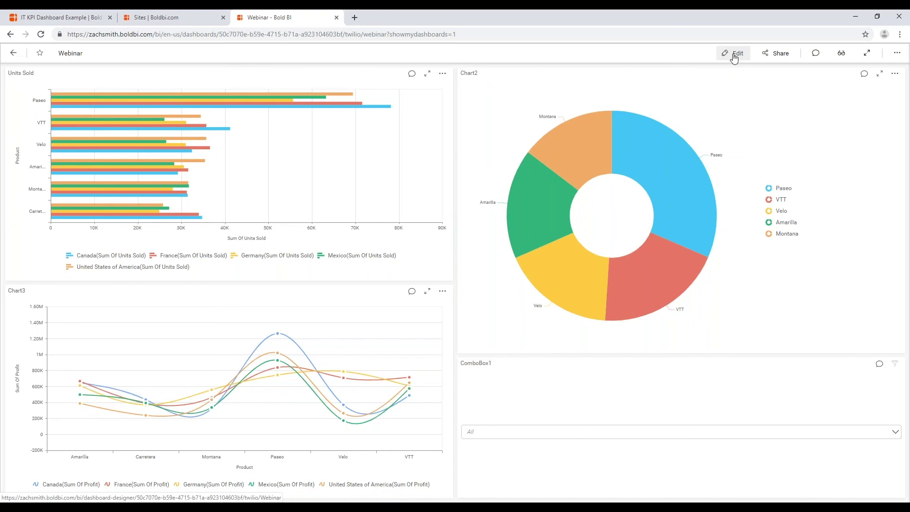
View the Webinar dashboard's sharing options and its HTML embed code, and close them without changes.
{"action": "left_click", "coordinate": [776, 56]}
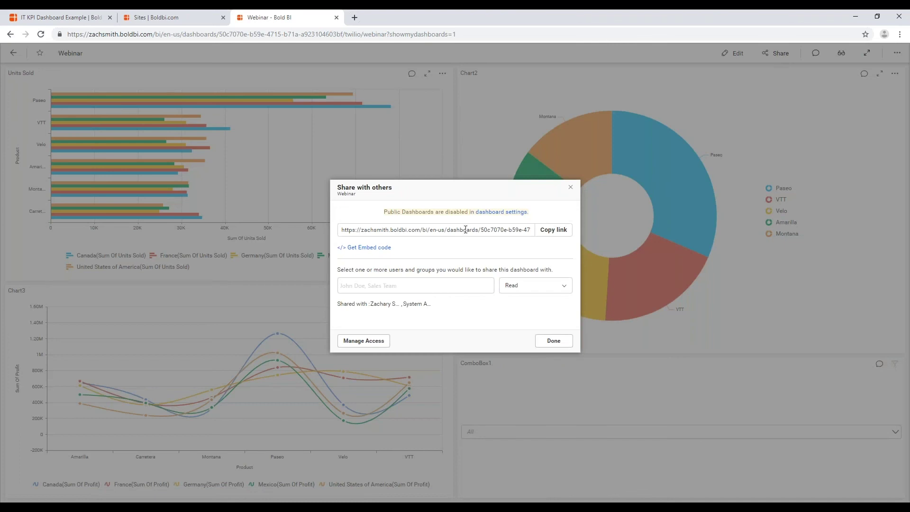
{"action": "left_click", "coordinate": [368, 252]}
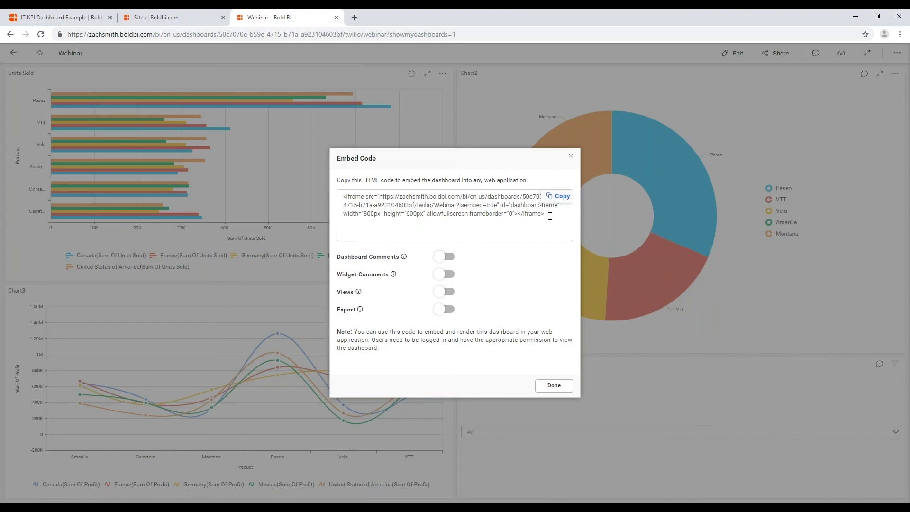
{"action": "left_click", "coordinate": [553, 386]}
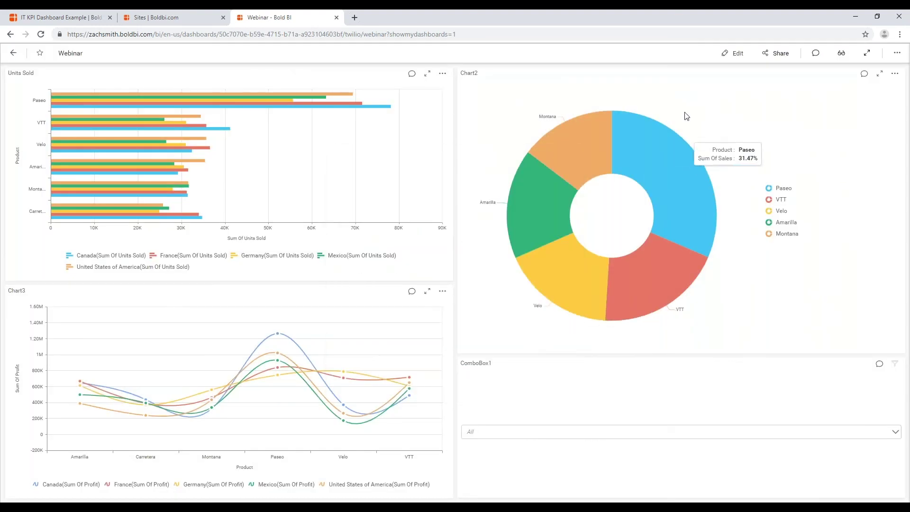
Start a dashboard comment that mentions a colleague, discard it without posting and close the comments.
{"action": "left_click", "coordinate": [814, 53]}
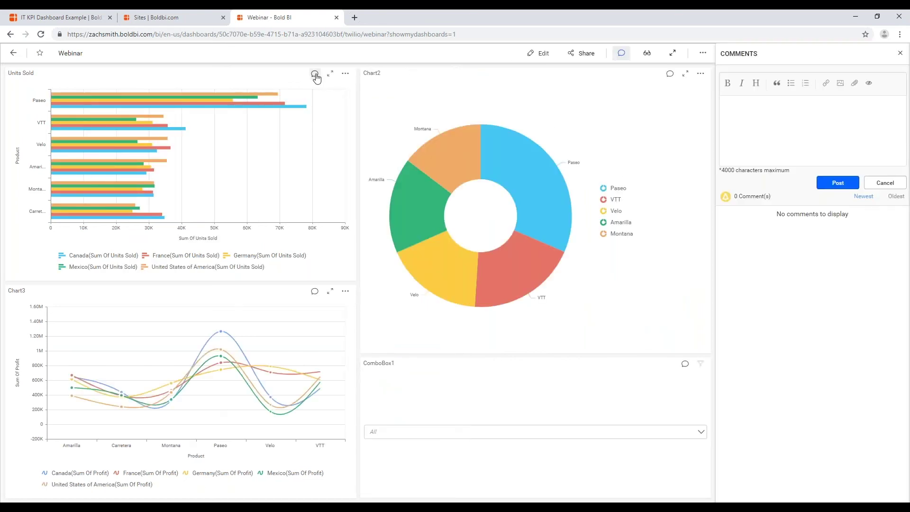
{"action": "left_click", "coordinate": [783, 99]}
{"action": "mouse_move", "coordinate": [547, 164]}
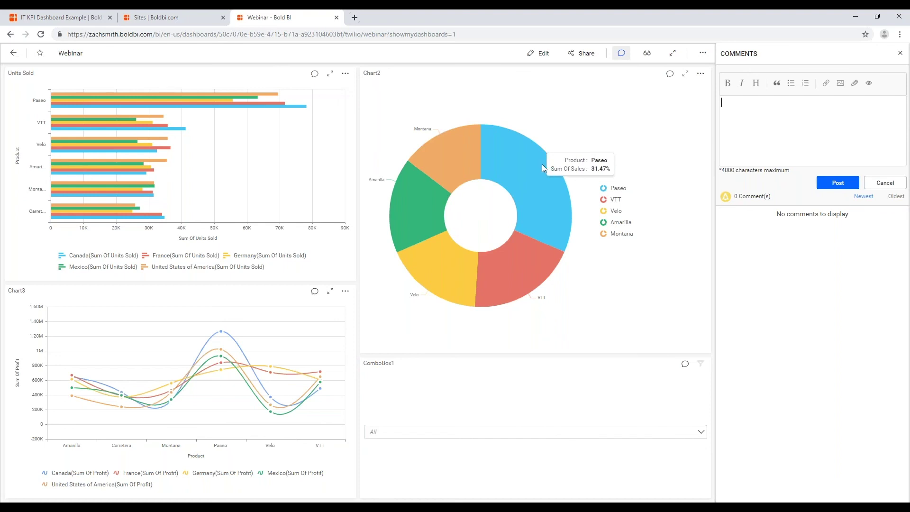
{"action": "type", "text": "@za"}
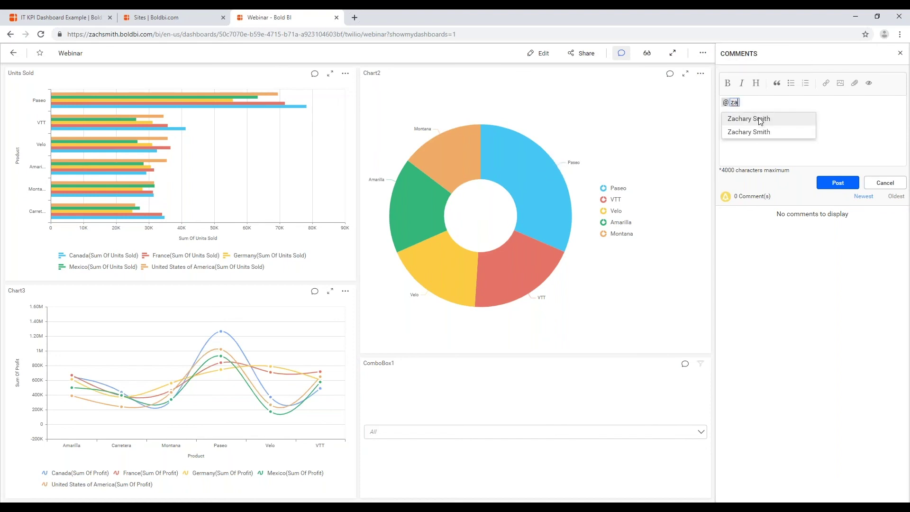
{"action": "left_click", "coordinate": [759, 118]}
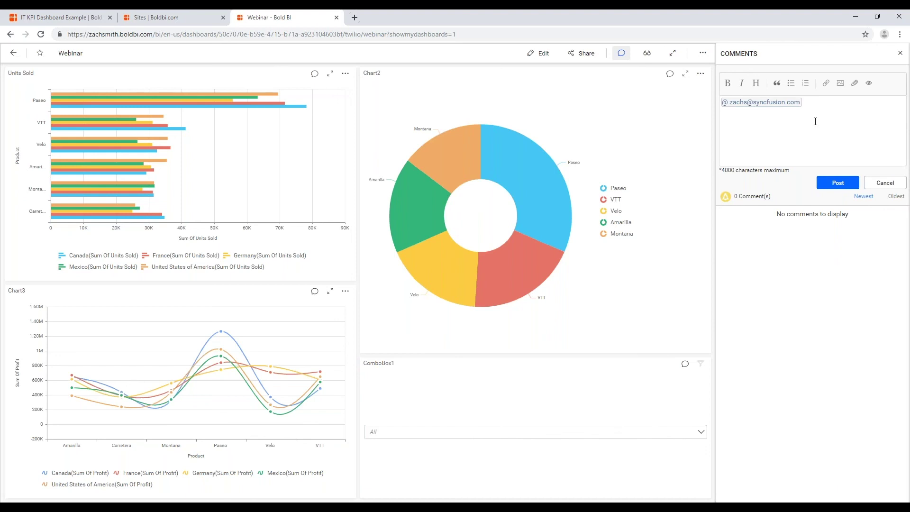
{"action": "left_click", "coordinate": [885, 184]}
{"action": "left_click", "coordinate": [899, 52]}
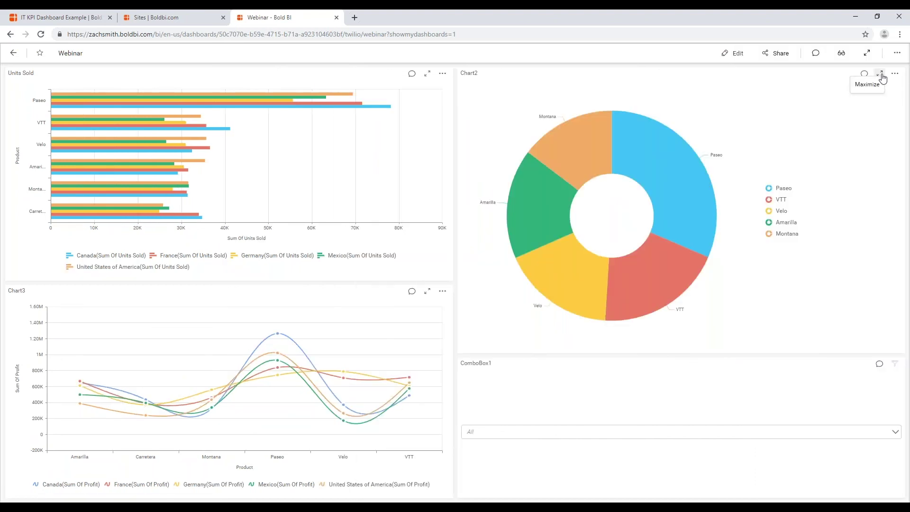
Maximize the sales doughnut chart, view its export formats and restore the chart to its normal size.
{"action": "left_click", "coordinate": [879, 74]}
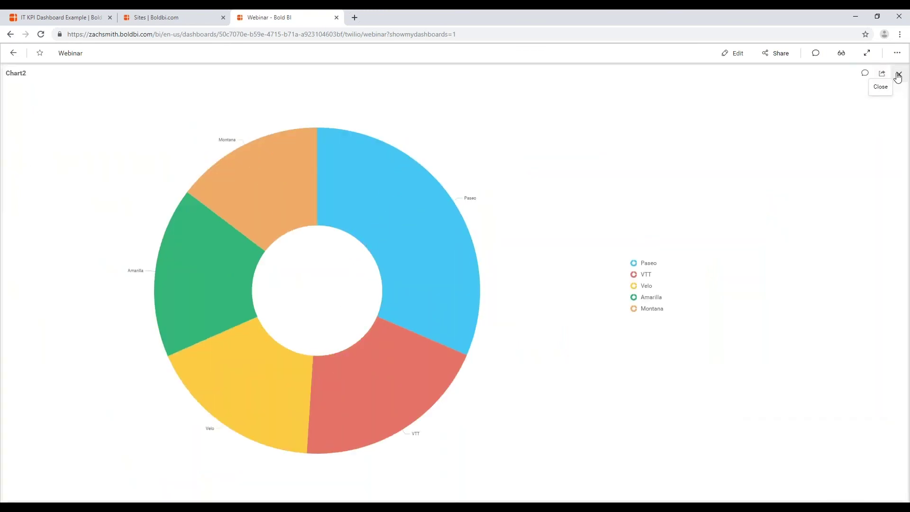
{"action": "left_click", "coordinate": [882, 76]}
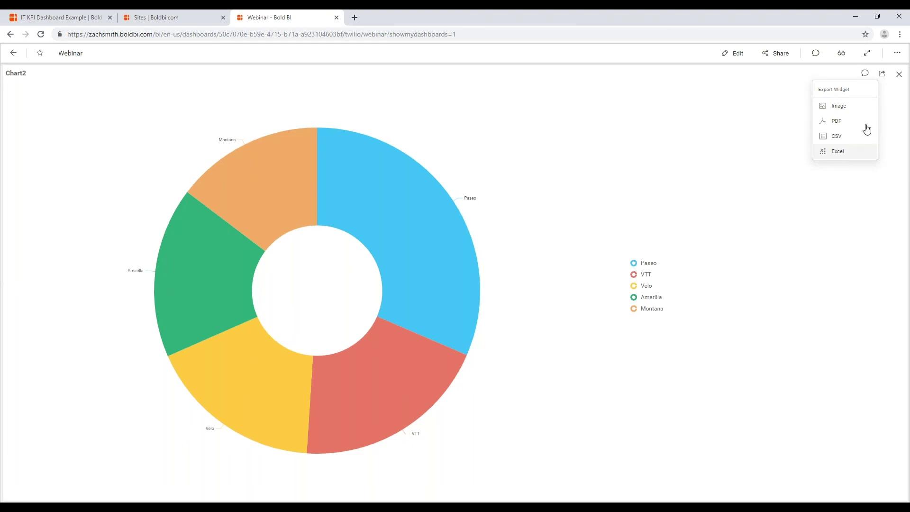
{"action": "left_click", "coordinate": [897, 76]}
{"action": "left_click", "coordinate": [898, 78]}
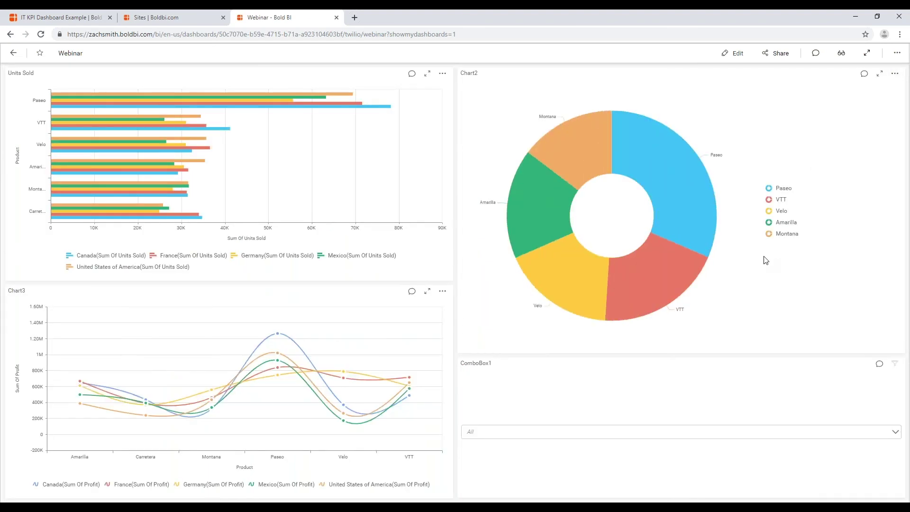
Filter the dashboard by the products Amarilla, Montana and Velo with the combo box.
{"action": "left_click", "coordinate": [683, 435]}
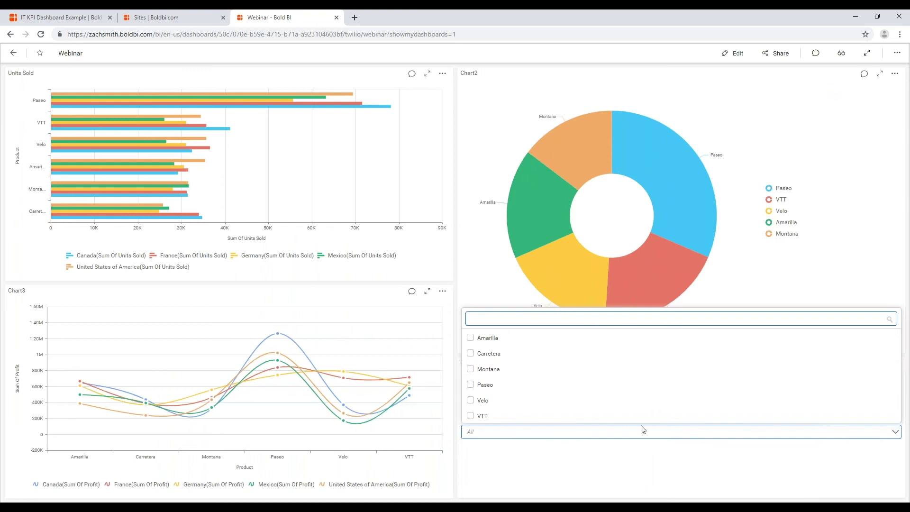
{"action": "left_click", "coordinate": [527, 339]}
{"action": "left_click", "coordinate": [516, 369]}
{"action": "left_click", "coordinate": [508, 402]}
{"action": "left_click", "coordinate": [571, 455]}
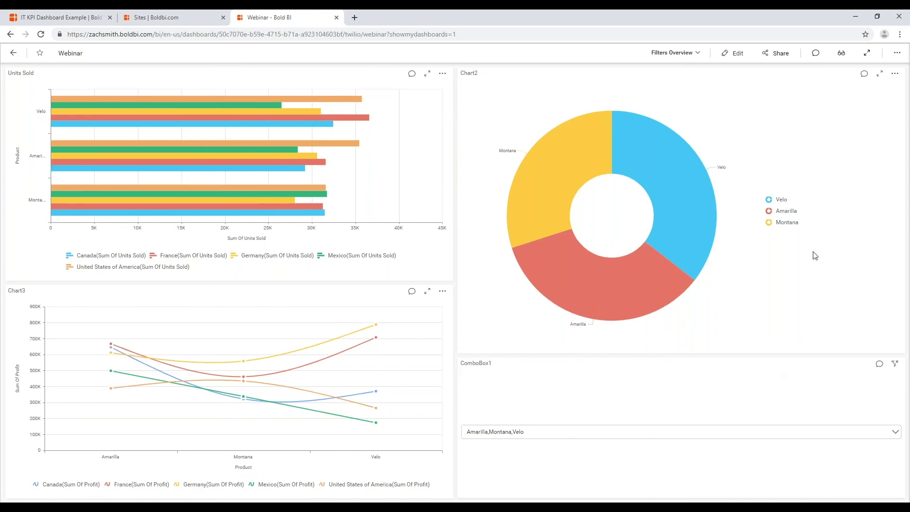
Change the combo box filter by removing Velo and adding Paseo and Carretera.
{"action": "left_click", "coordinate": [627, 430]}
{"action": "left_click", "coordinate": [501, 398]}
{"action": "left_click", "coordinate": [501, 388]}
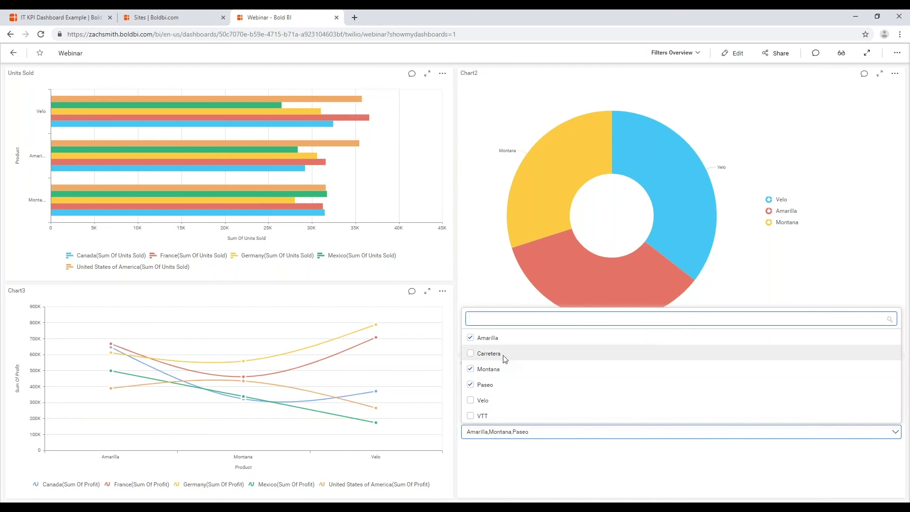
{"action": "left_click", "coordinate": [503, 358]}
{"action": "left_click", "coordinate": [638, 471]}
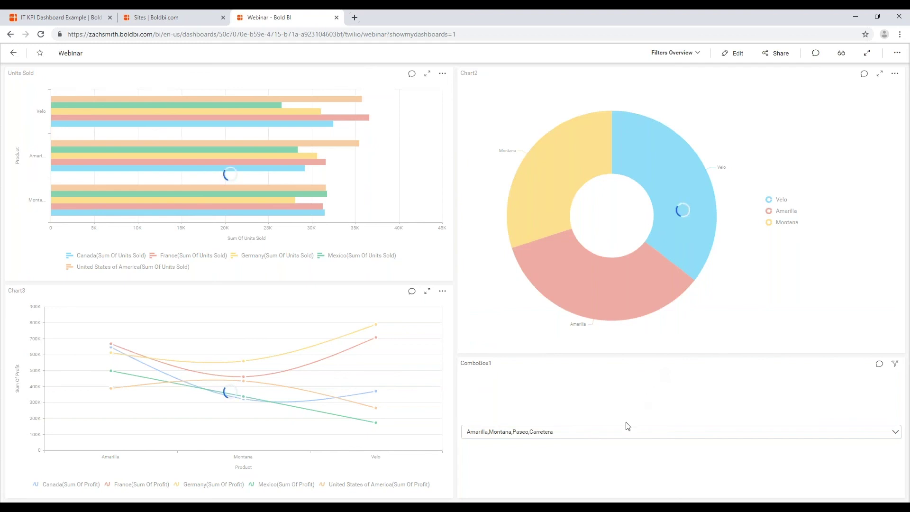
Clear Paseo, Montana, Carretera and Amarilla from the combo box filter to show all products.
{"action": "left_click", "coordinate": [622, 436]}
{"action": "left_click", "coordinate": [498, 384]}
{"action": "left_click", "coordinate": [481, 368]}
{"action": "left_click", "coordinate": [488, 353]}
{"action": "left_click", "coordinate": [491, 338]}
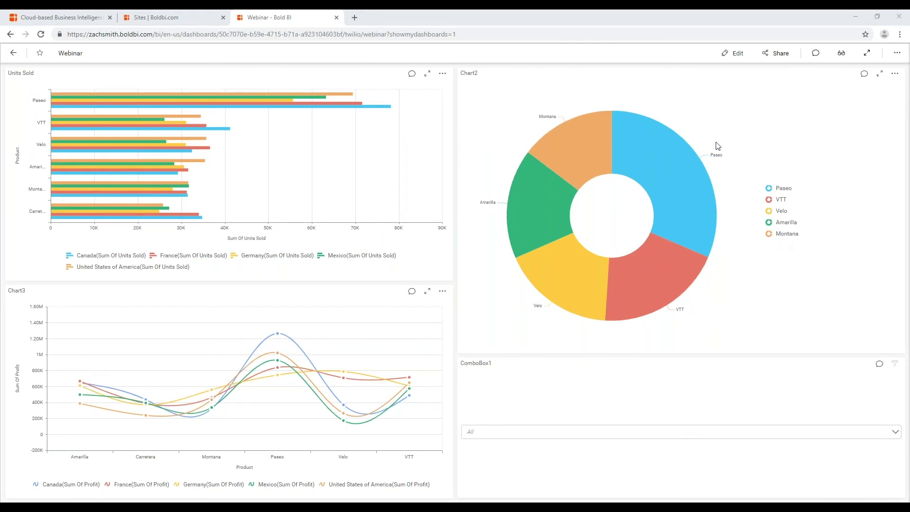
Reopen the Webinar dashboard for editing with its unpublished changes restored, and open the Sample Financial Data source for editing.
{"action": "left_click", "coordinate": [733, 53]}
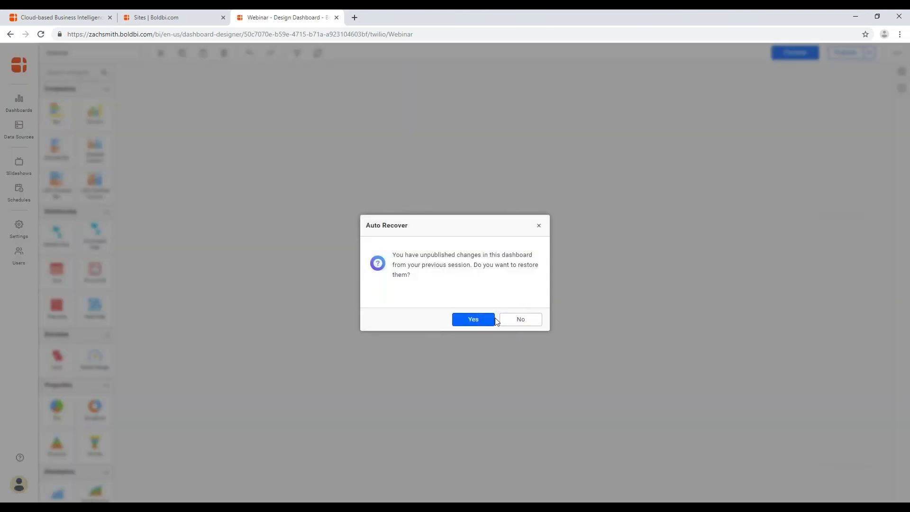
{"action": "left_click", "coordinate": [473, 319]}
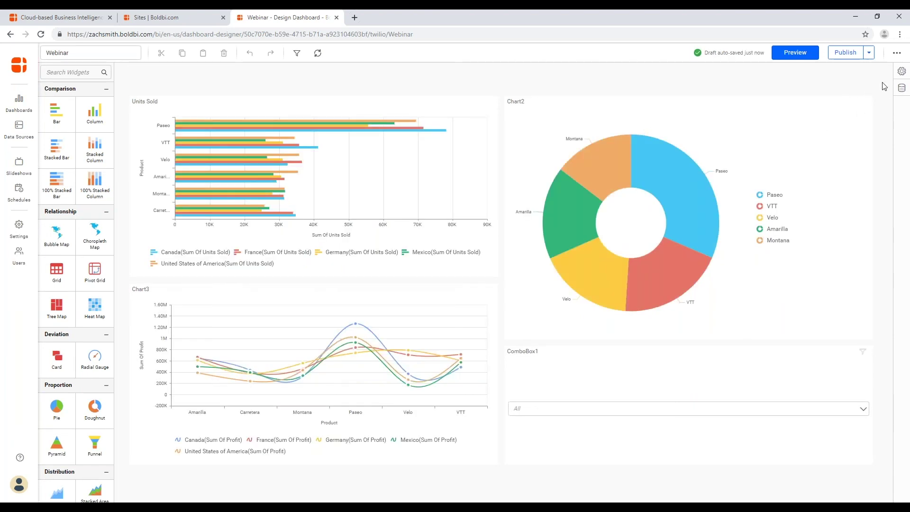
{"action": "left_click", "coordinate": [901, 89]}
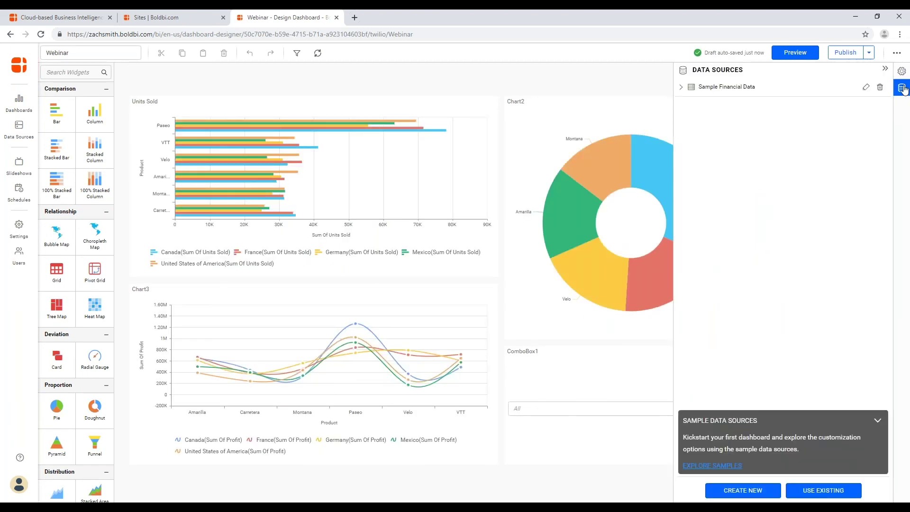
{"action": "left_click", "coordinate": [866, 90]}
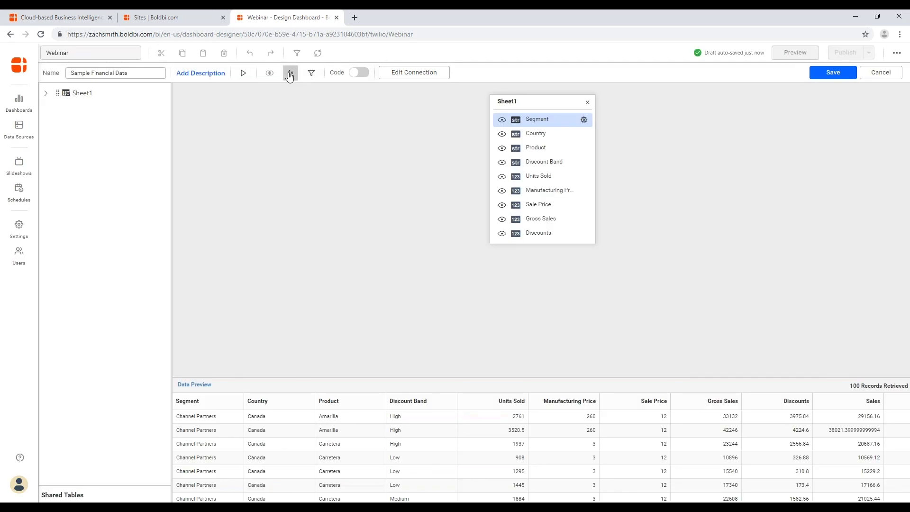
Try inserting the CONTAINS function into a new expression in the Expression Designer, and clear the expression again.
{"action": "left_click", "coordinate": [290, 74]}
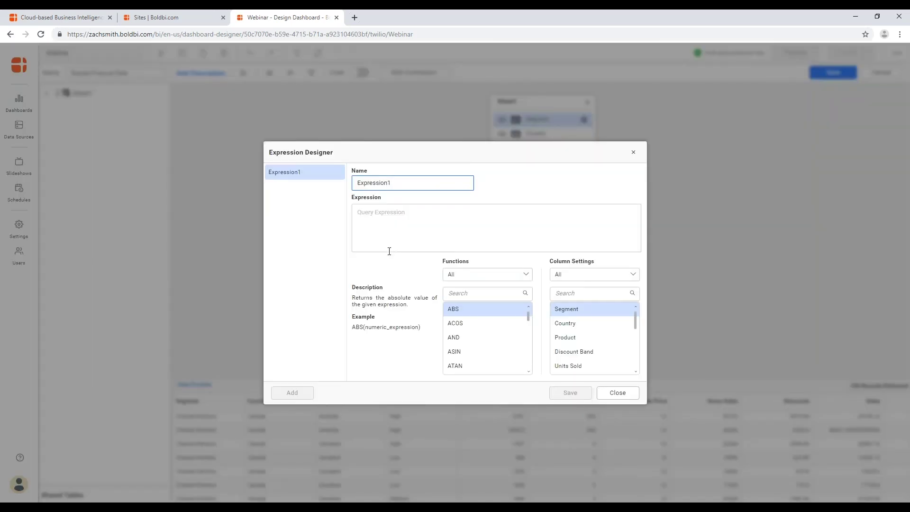
{"action": "left_click", "coordinate": [529, 319]}
{"action": "scroll", "coordinate": [509, 332], "scroll_direction": "down", "scroll_amount": 3}
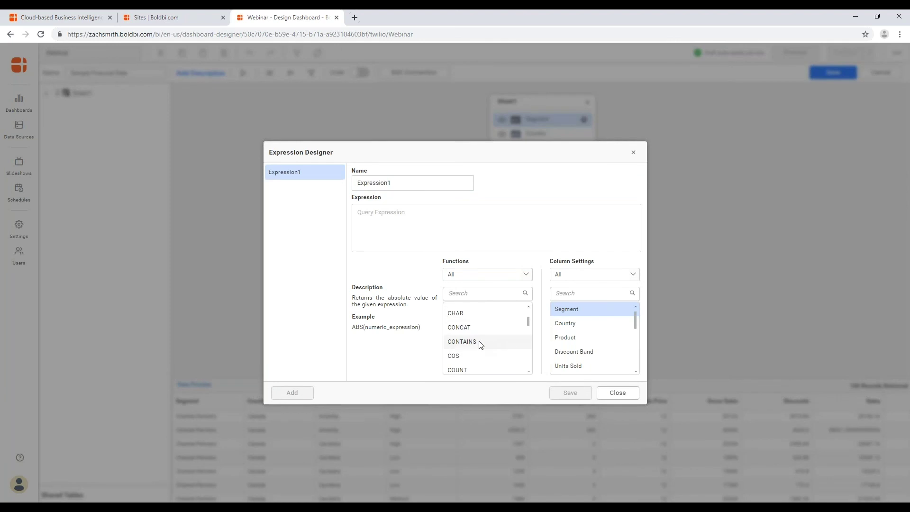
{"action": "left_click", "coordinate": [478, 342]}
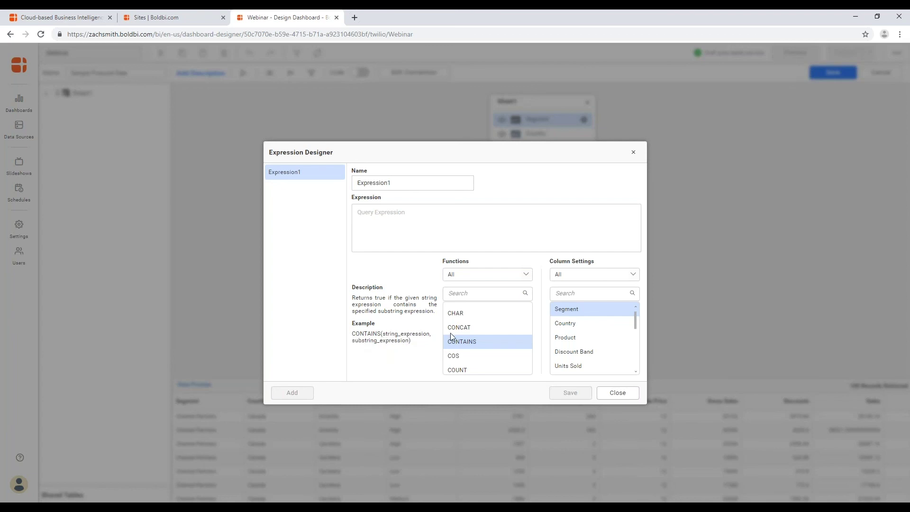
{"action": "double_click", "coordinate": [474, 341]}
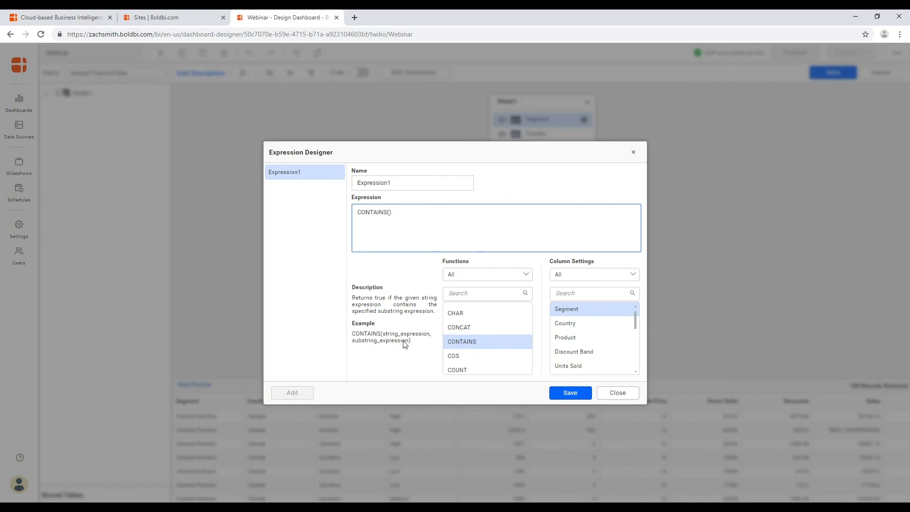
{"action": "left_click_drag", "start_coordinate": [391, 212], "coordinate": [348, 213]}
{"action": "key", "text": "BackSpace"}
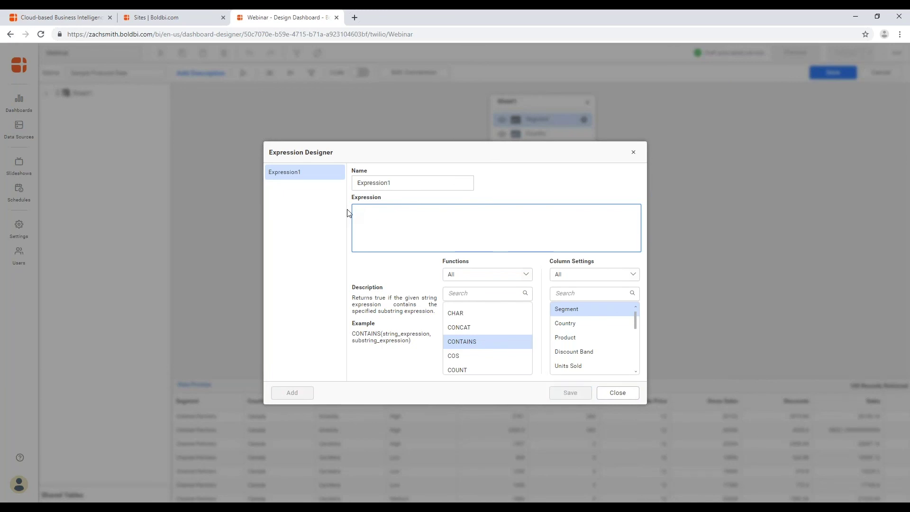
Look through the remaining functions available in the Expression Designer and close it without saving an expression.
{"action": "left_click", "coordinate": [528, 323]}
{"action": "left_click_drag", "start_coordinate": [529, 321], "coordinate": [528, 328]}
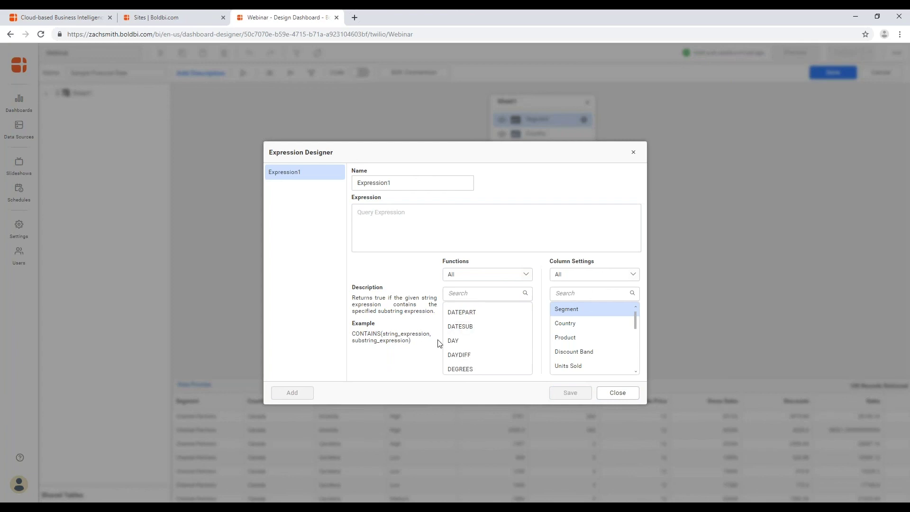
{"action": "scroll", "coordinate": [491, 345], "scroll_direction": "down", "scroll_amount": 5}
{"action": "scroll", "coordinate": [493, 345], "scroll_direction": "down", "scroll_amount": 2}
{"action": "scroll", "coordinate": [491, 348], "scroll_direction": "up", "scroll_amount": 4}
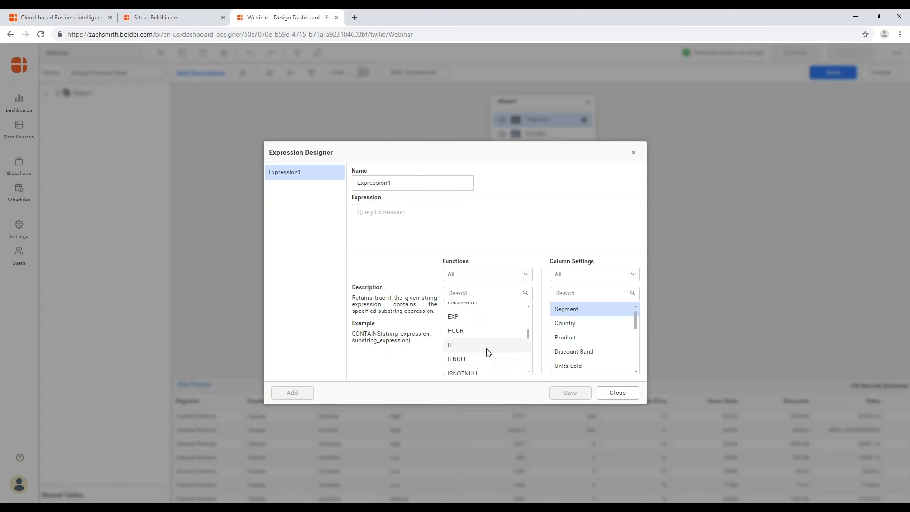
{"action": "scroll", "coordinate": [487, 350], "scroll_direction": "down", "scroll_amount": 3}
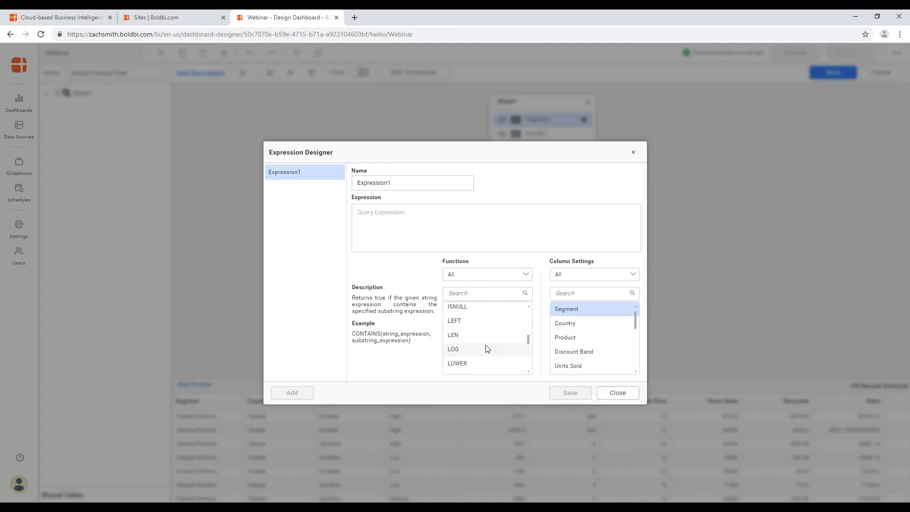
{"action": "scroll", "coordinate": [487, 349], "scroll_direction": "down", "scroll_amount": 4}
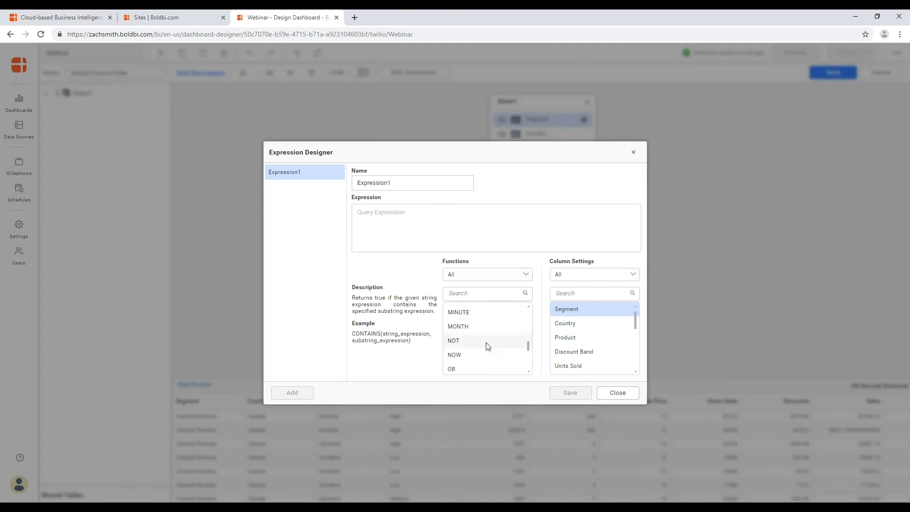
{"action": "left_click", "coordinate": [619, 394]}
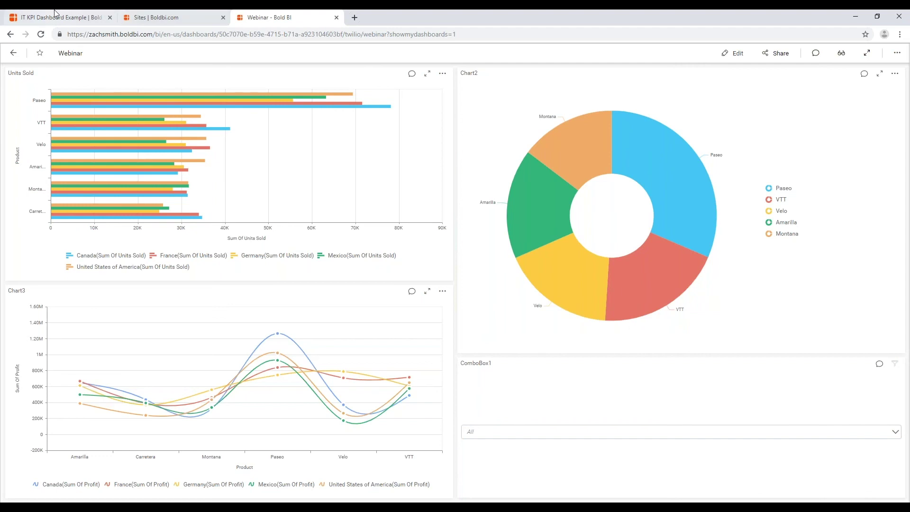
Switch to the Bold BI website already open in the browser and go to its home page.
{"action": "left_click", "coordinate": [119, 14]}
{"action": "left_click", "coordinate": [124, 15]}
{"action": "left_click", "coordinate": [90, 15]}
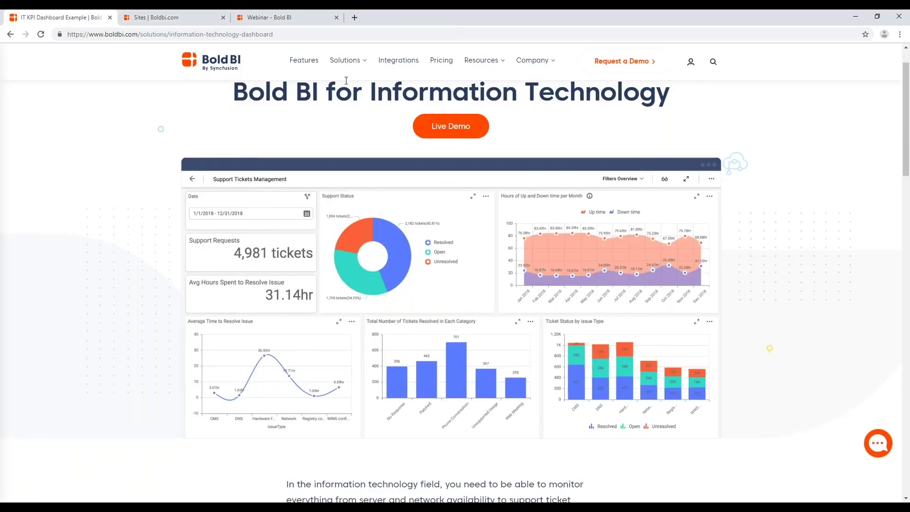
{"action": "left_click", "coordinate": [442, 63]}
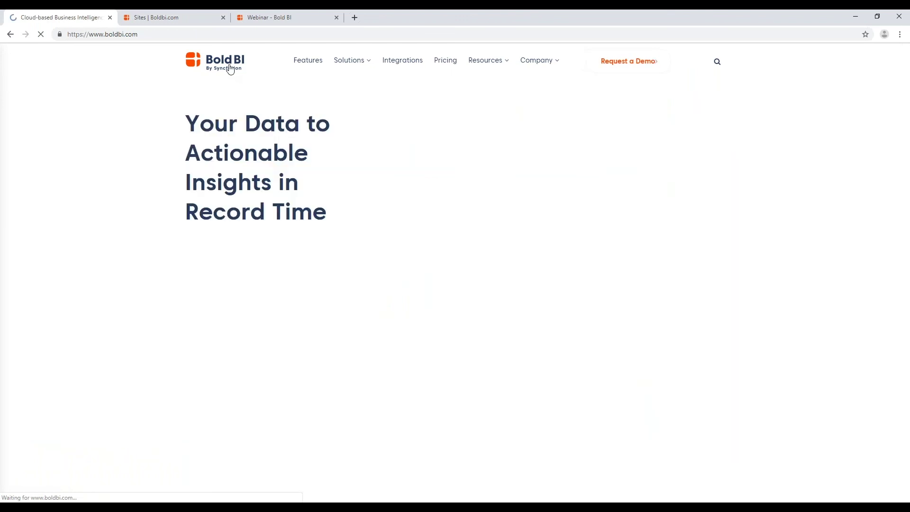